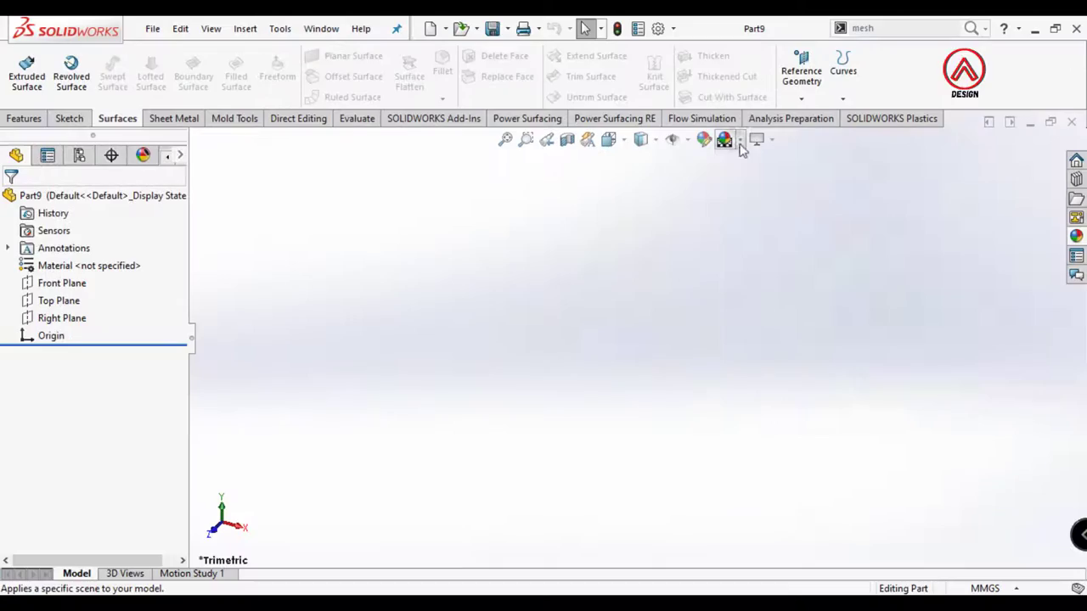
- Give the viewport a plain white background and switch the part to CGS units
click(736, 139)
click(777, 180)
click(978, 586)
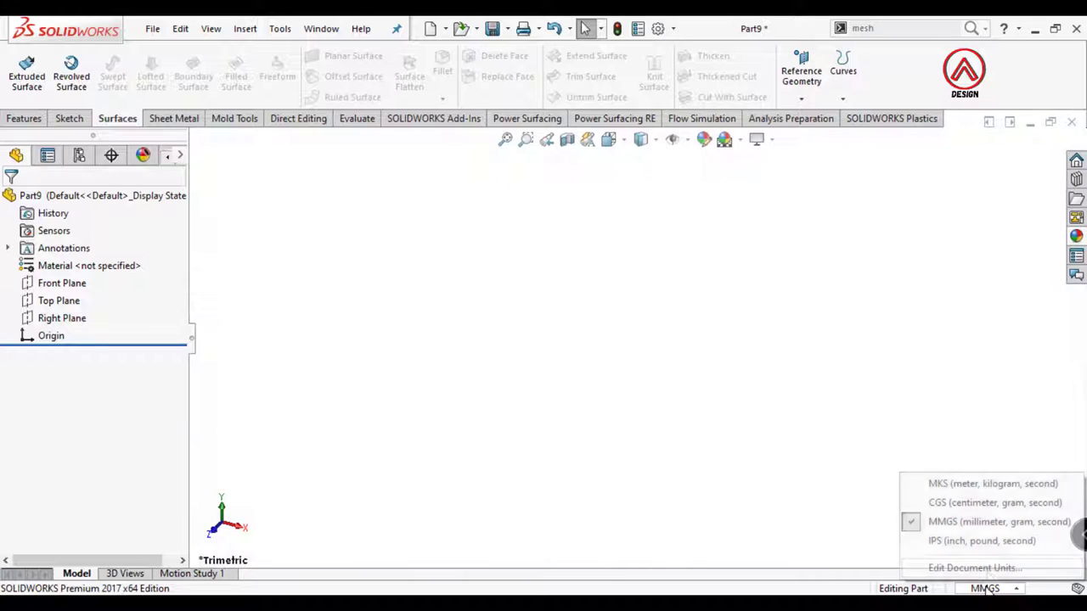
click(974, 508)
- Sketch a center rectangle on the Top Plane, centred on the origin
click(64, 301)
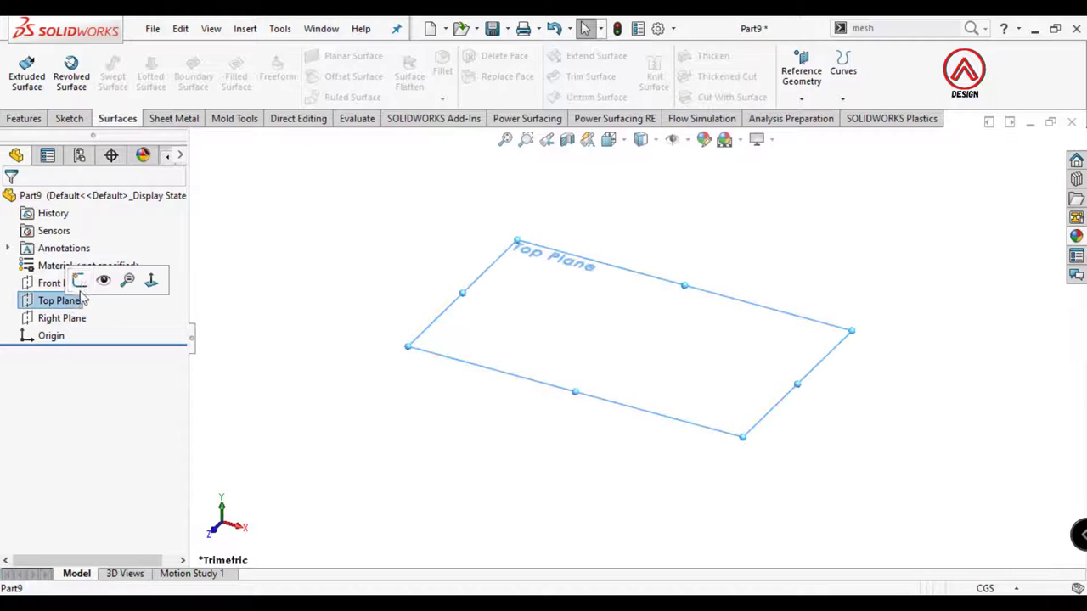
click(105, 281)
click(102, 76)
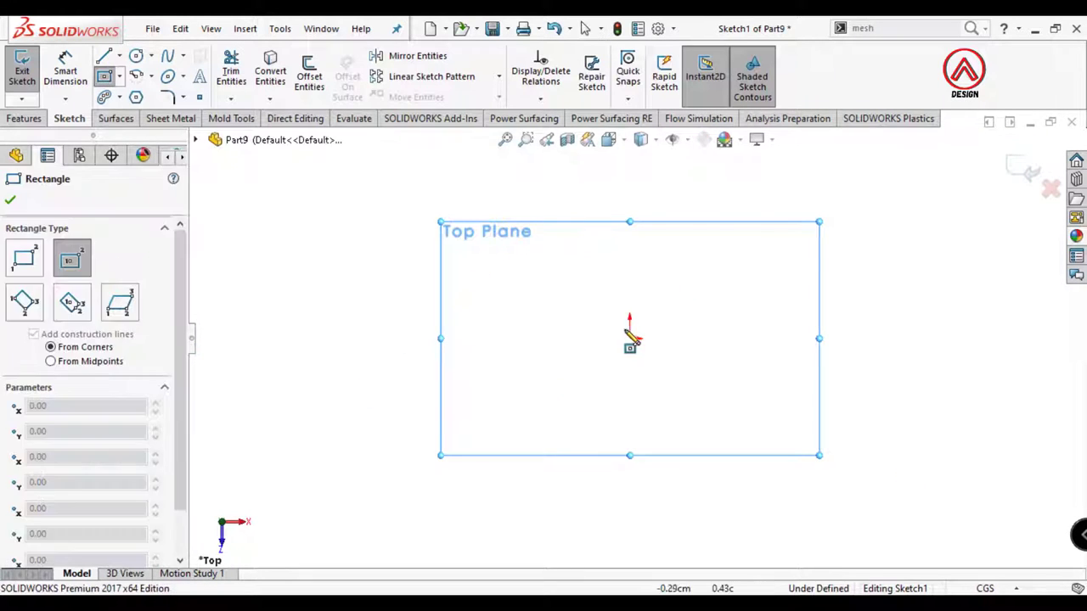
click(630, 338)
click(709, 206)
- Dimension the rectangle 45 wide by 60 high and make its edges construction lines
click(66, 74)
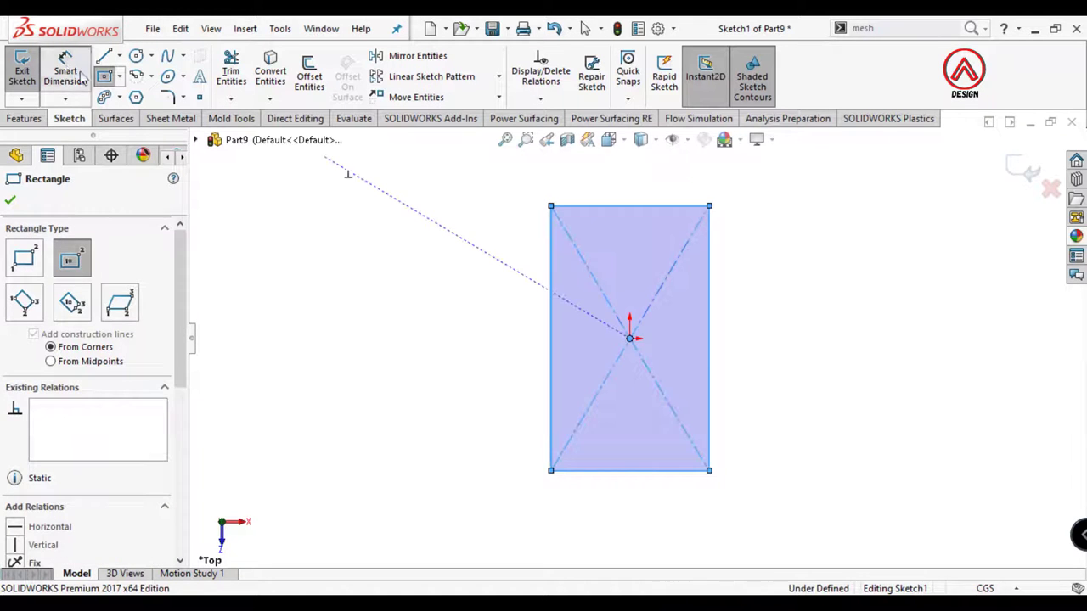
click(598, 206)
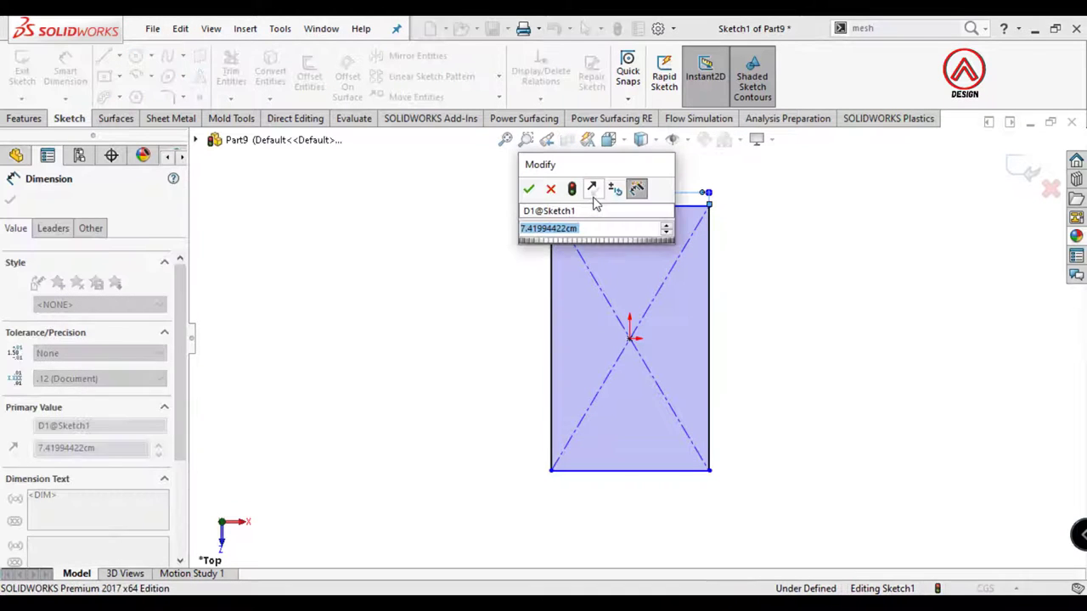
text(45)
key(Return)
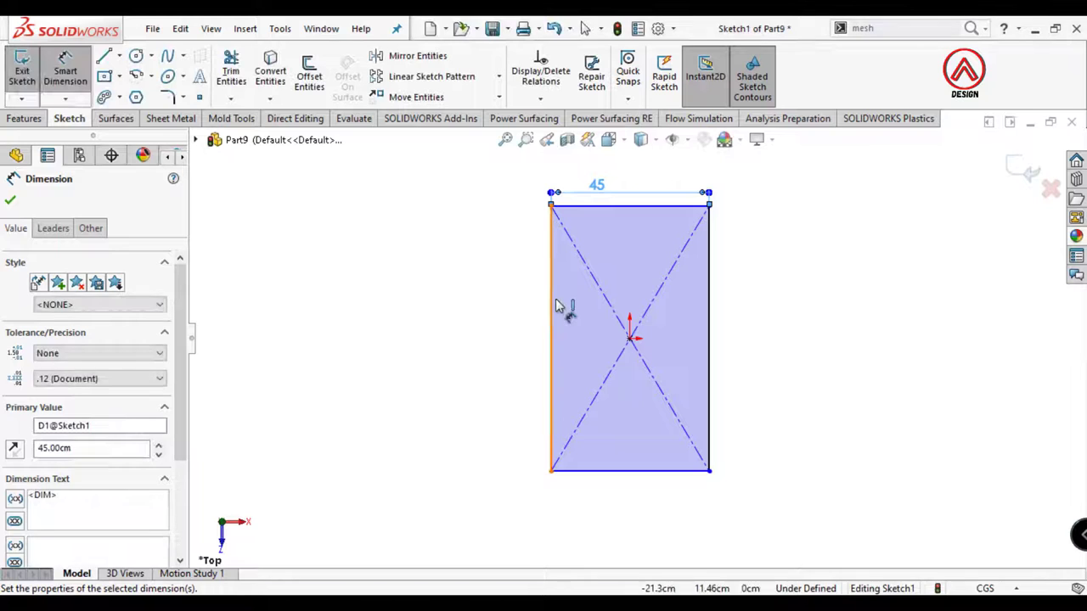
click(551, 322)
click(513, 334)
text(60)
key(Return)
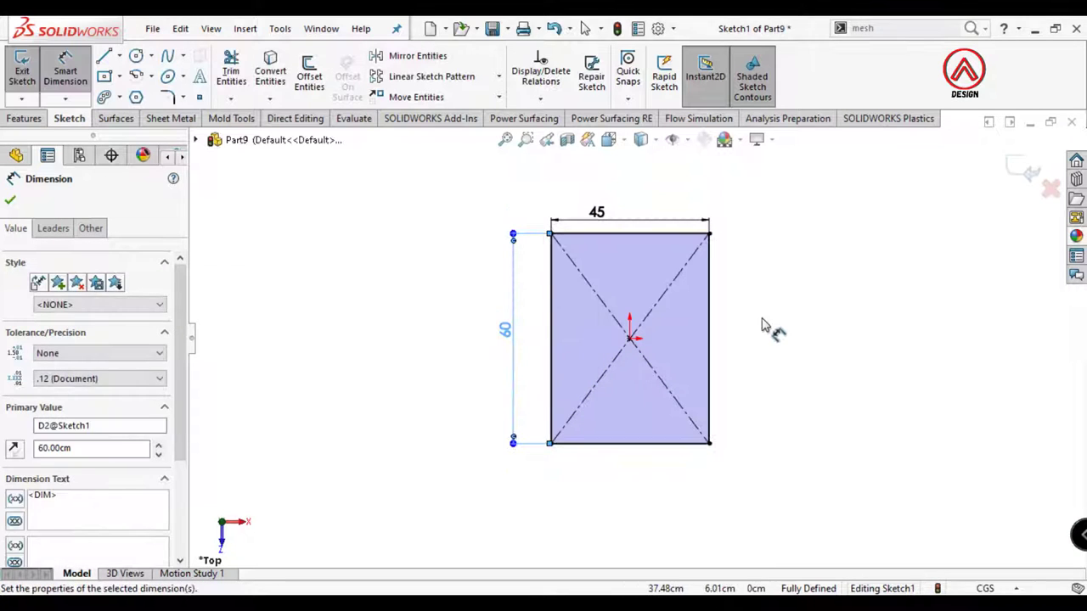
key(Escape)
click(643, 298)
click(721, 255)
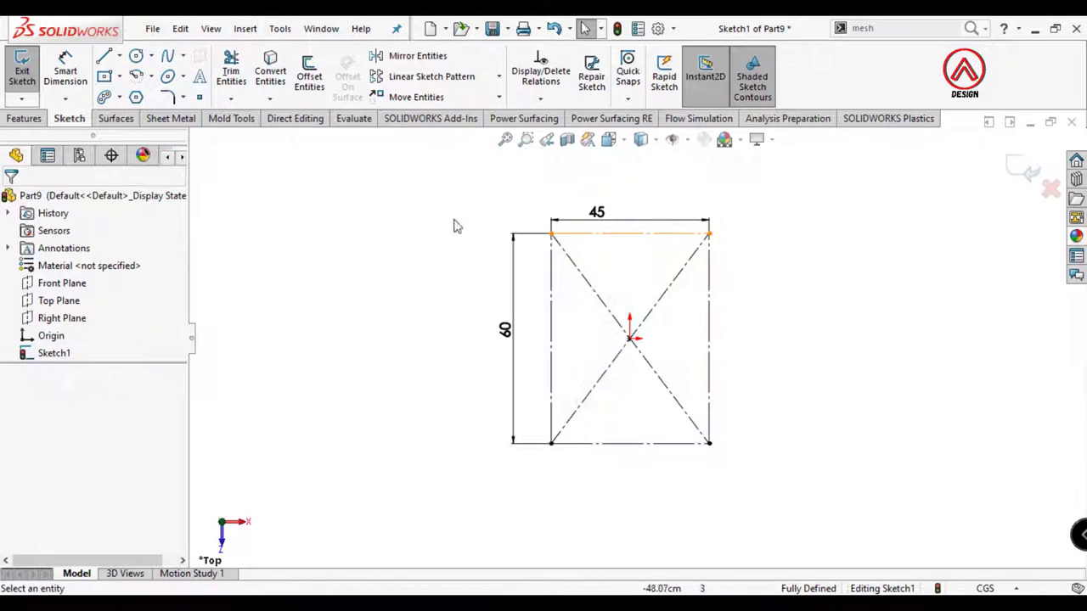
- Draw a short vertical centerline upward from the origin
click(119, 56)
click(145, 93)
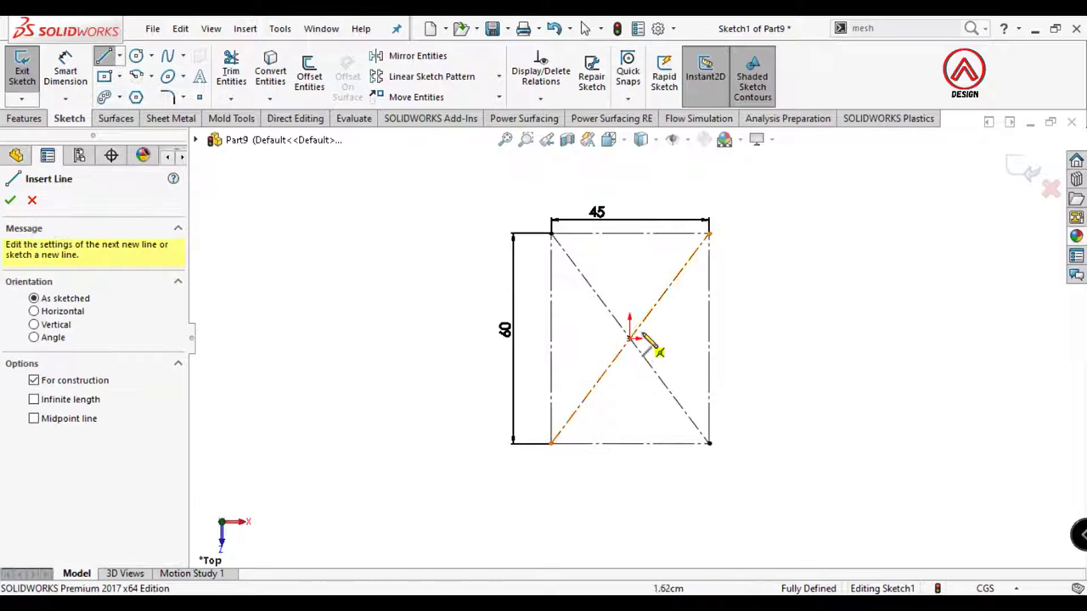
click(629, 338)
click(629, 300)
key(Escape)
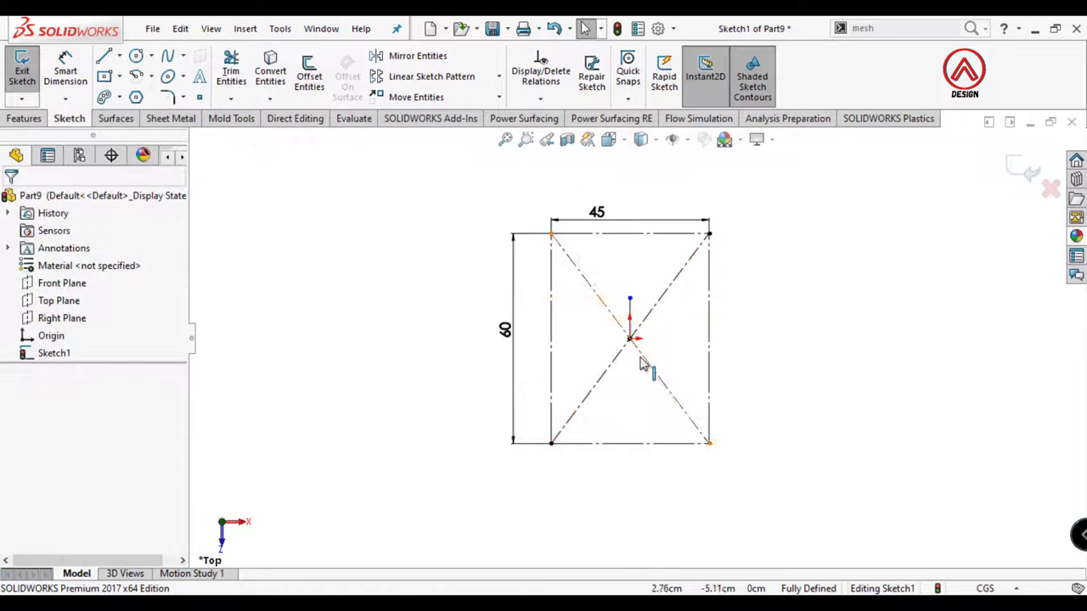
- Draw a sagging three-point arc across the top and an inward-bowing one down the left side
click(136, 76)
scroll(663, 242, up, 2)
click(123, 258)
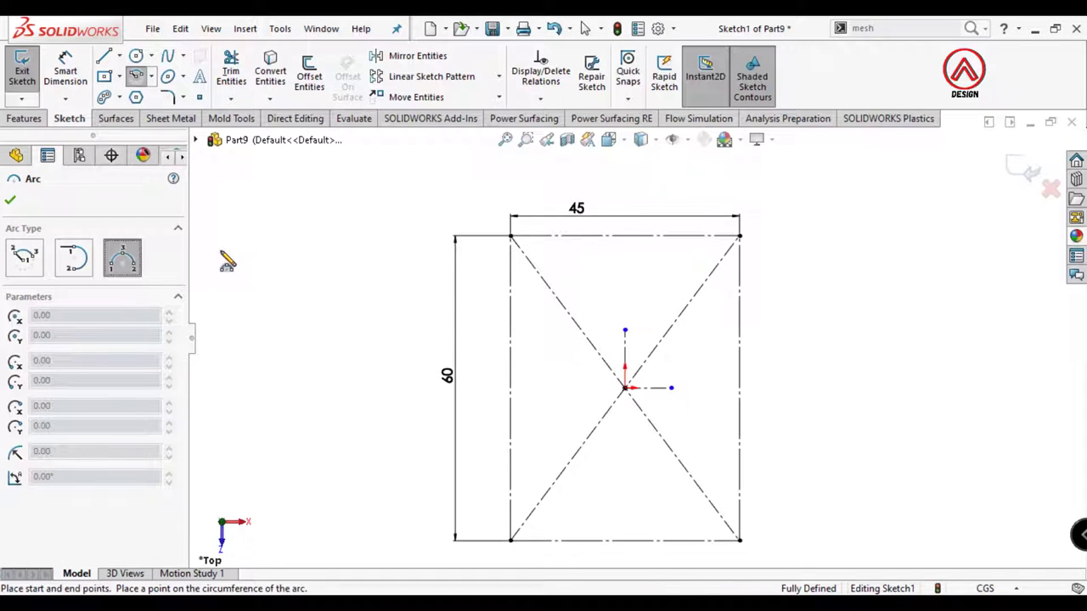
click(510, 236)
click(739, 237)
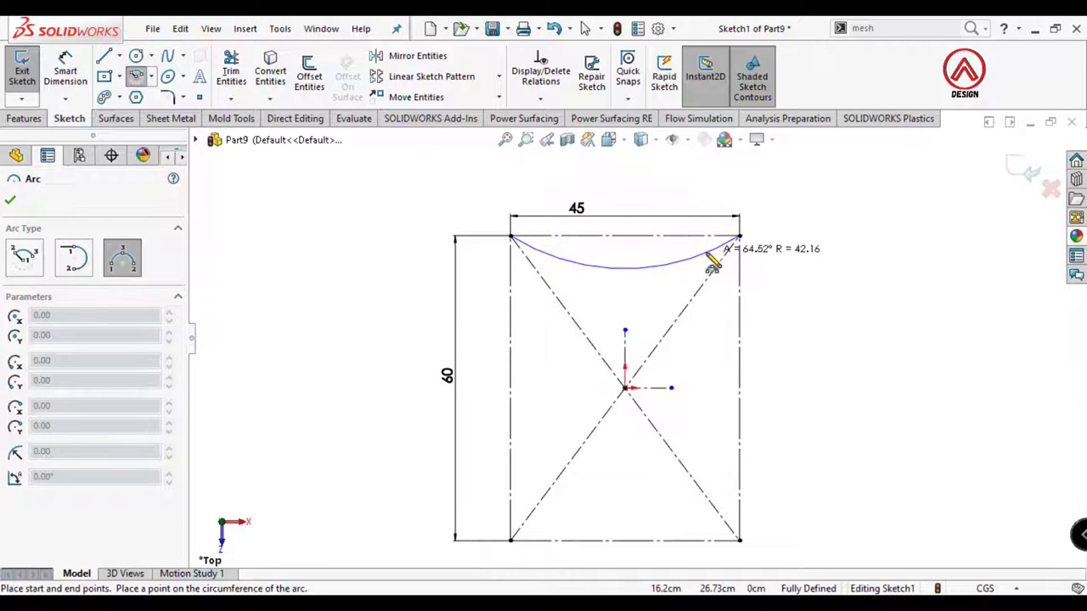
click(524, 244)
click(510, 236)
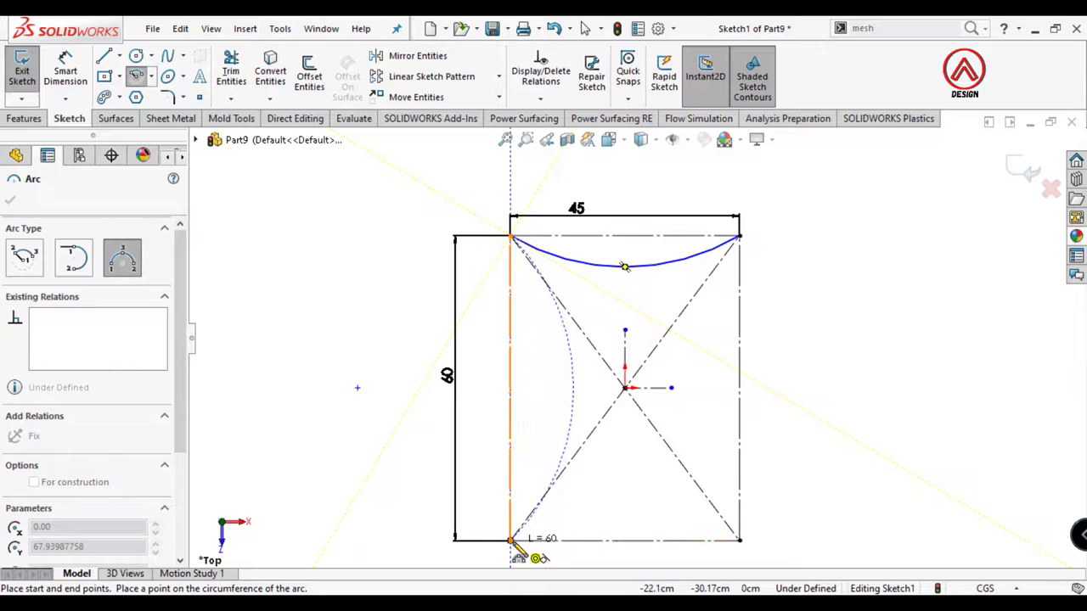
click(510, 540)
click(528, 388)
- Dimension the top arc radius 90 and the left arc radius 150
click(66, 68)
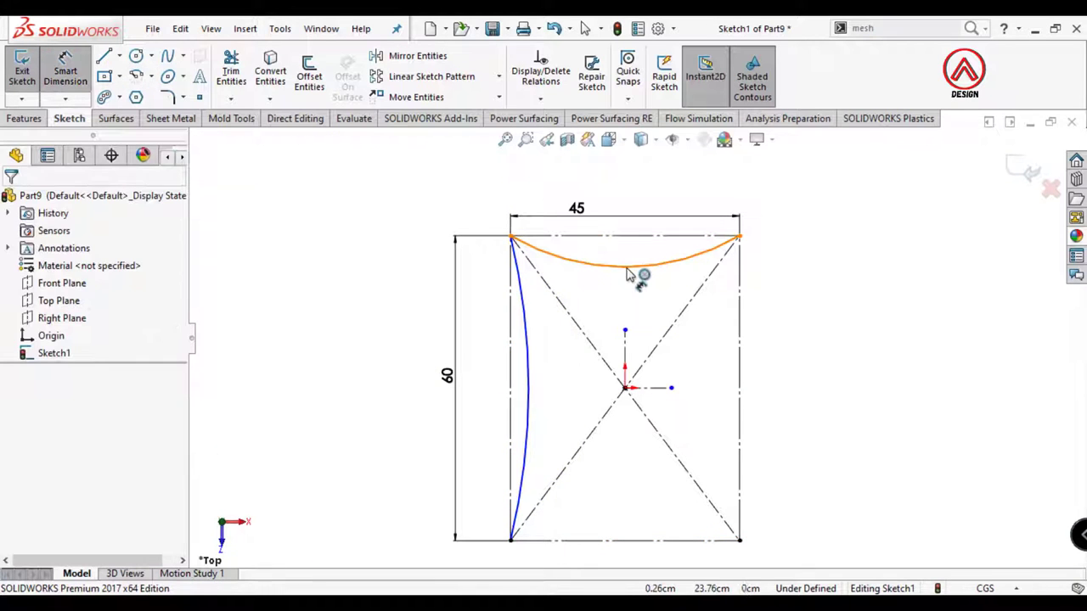
click(637, 268)
click(630, 263)
text(90)
key(Return)
click(529, 381)
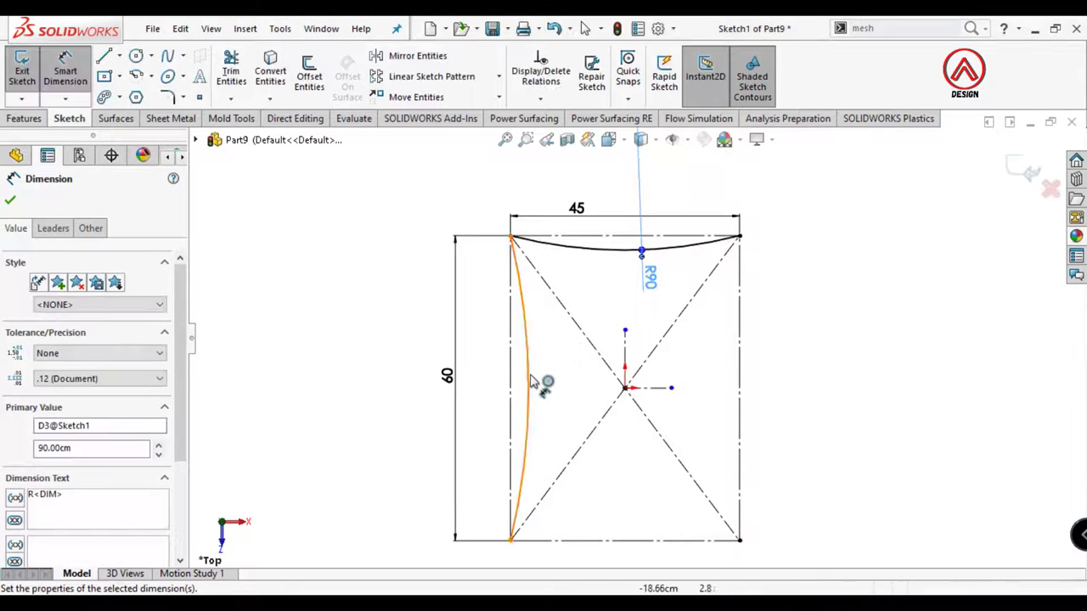
click(565, 377)
text(150)
key(Return)
click(903, 376)
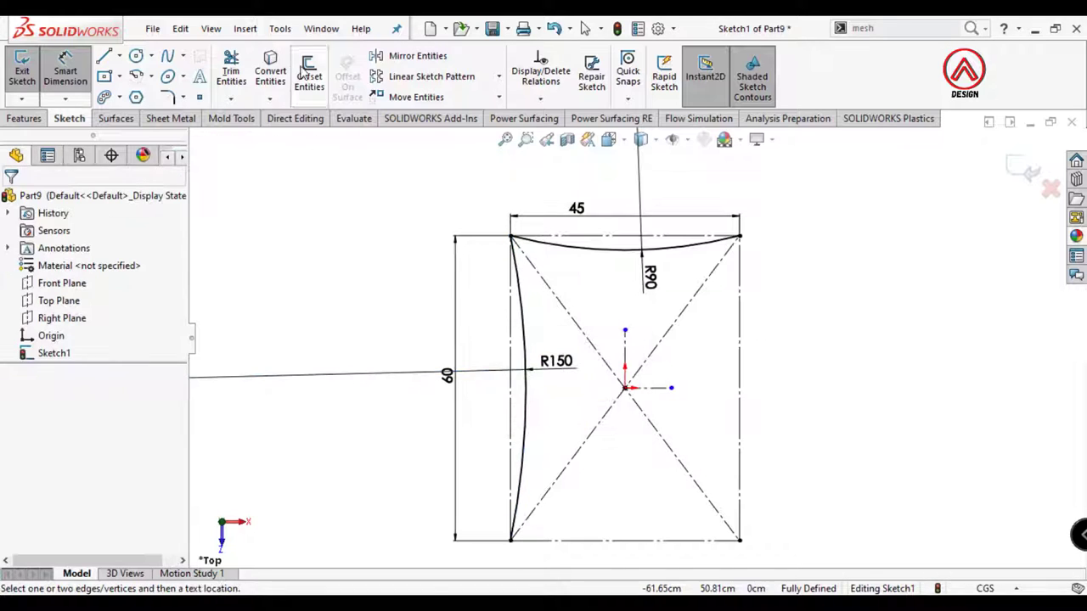
- Mirror the left arc across the vertical centerline and the top arc across the horizontal one
click(410, 55)
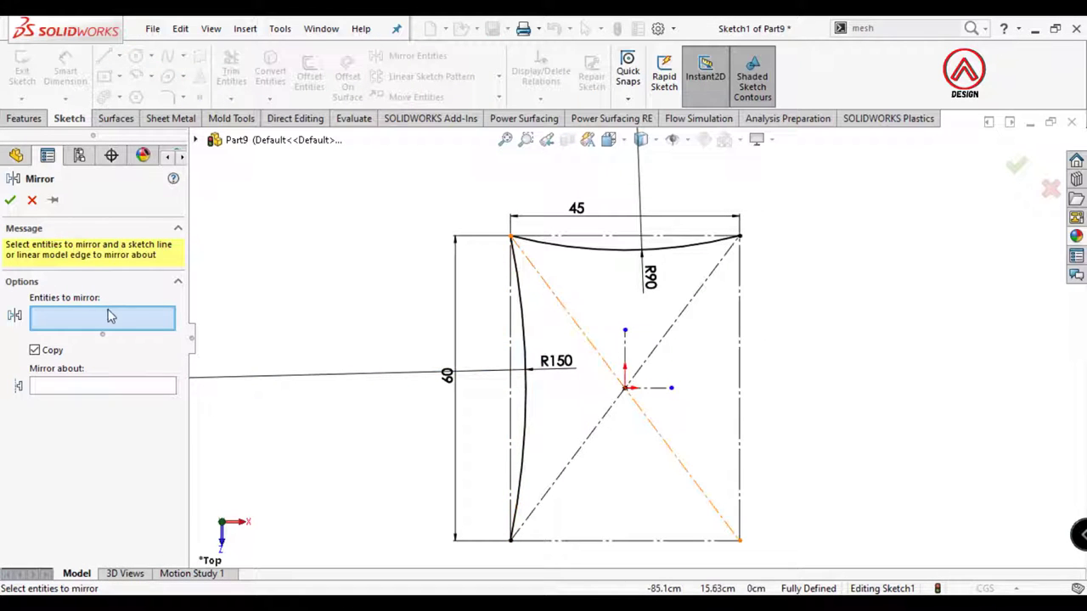
click(518, 333)
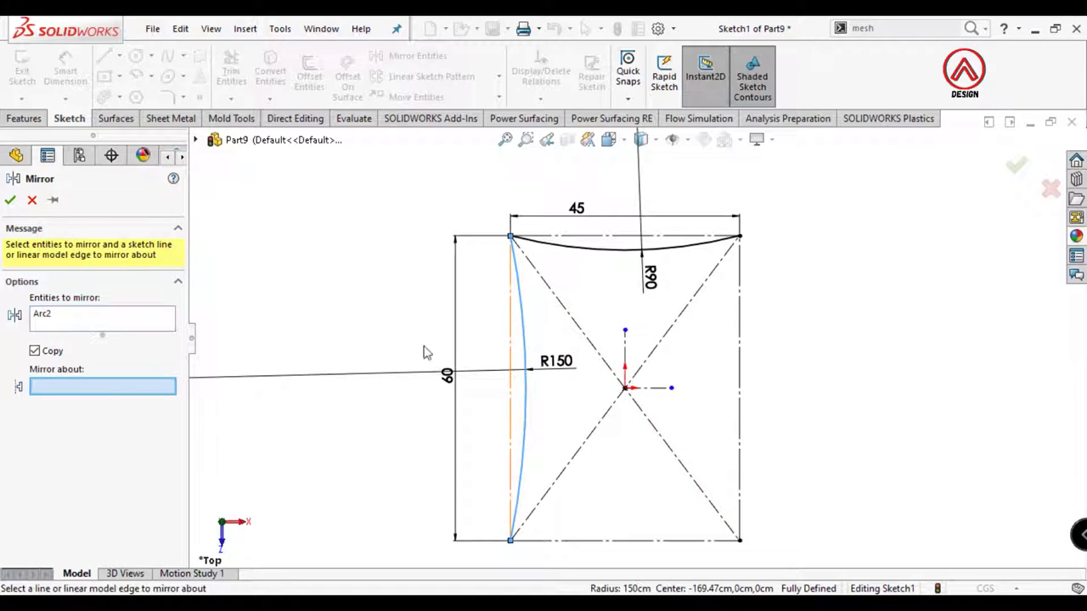
click(624, 348)
click(10, 200)
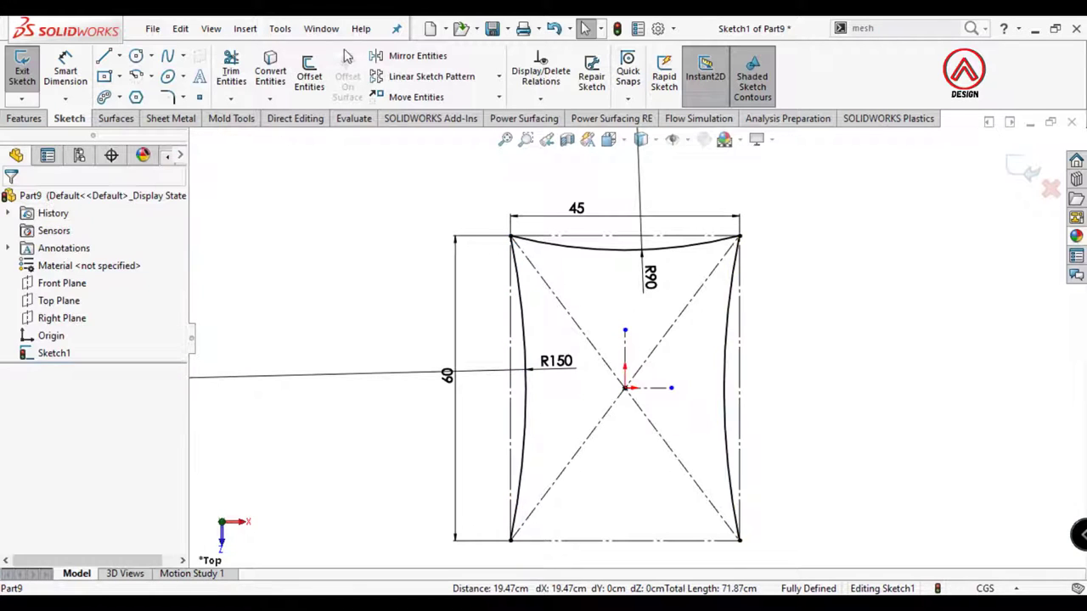
click(403, 55)
click(612, 249)
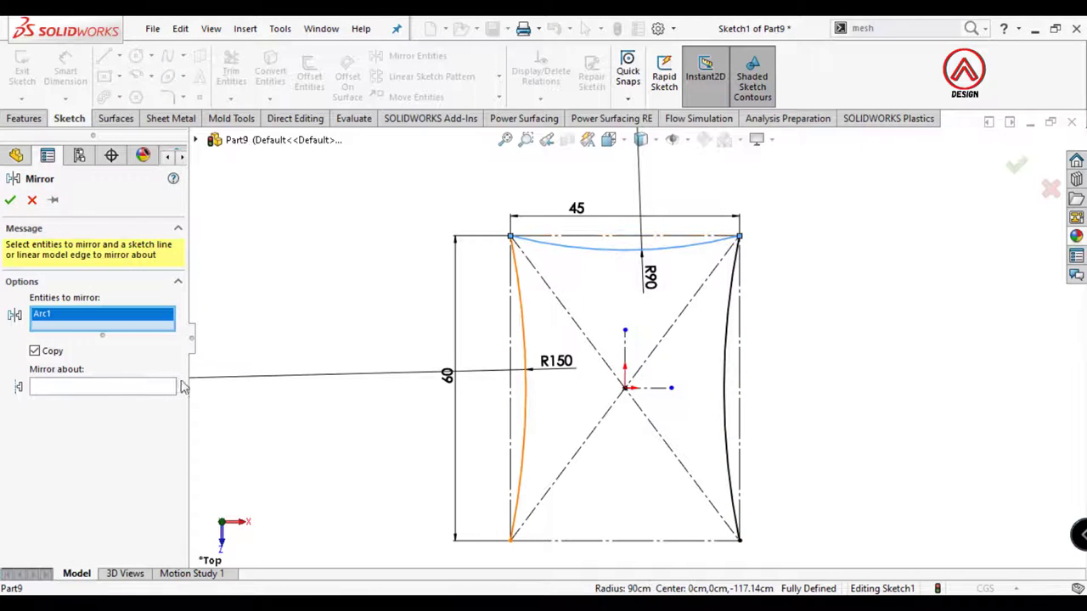
click(115, 388)
click(654, 388)
click(10, 199)
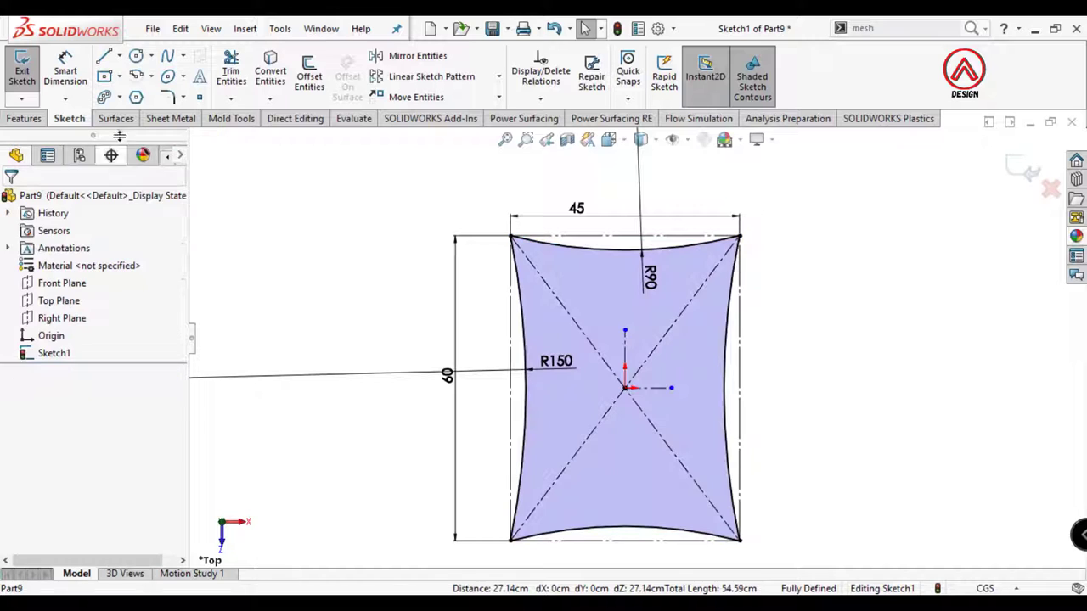
- Round all four sketch corners with 1.50 cm sketch fillets
click(168, 96)
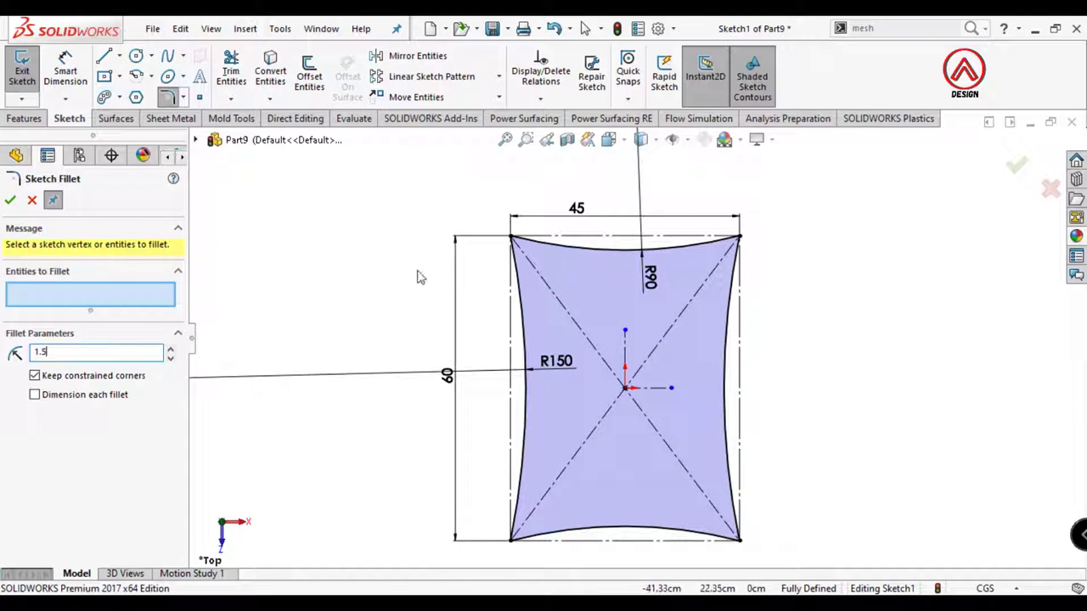
click(528, 245)
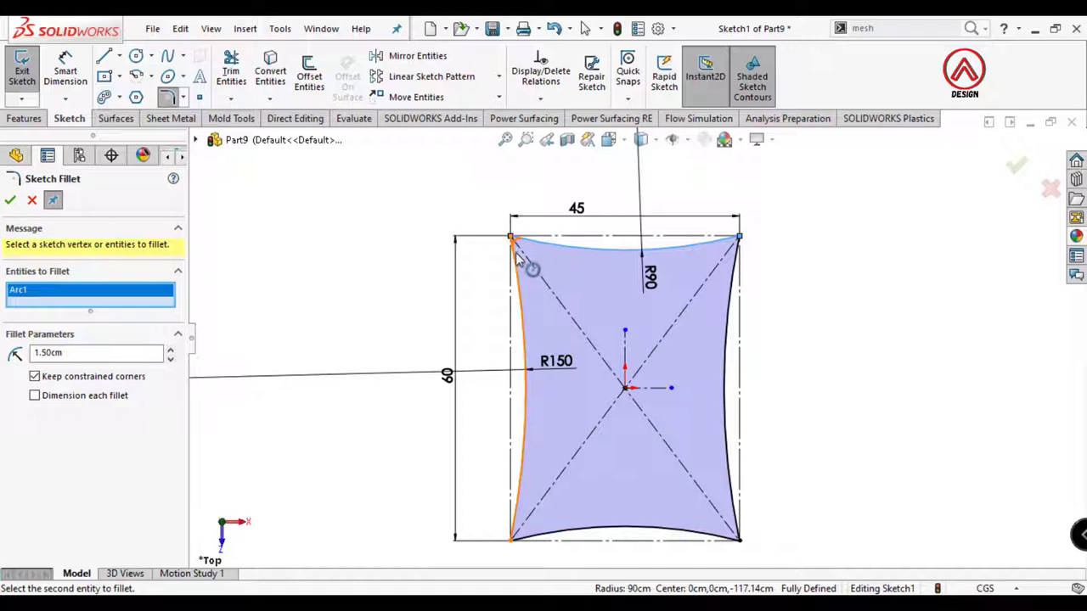
click(521, 528)
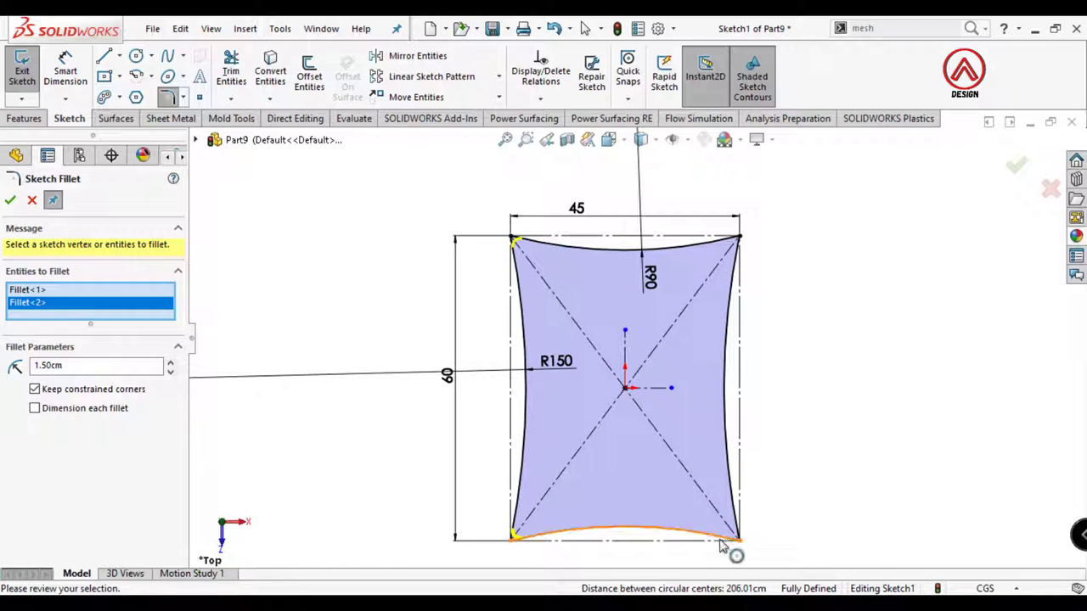
click(720, 546)
click(723, 252)
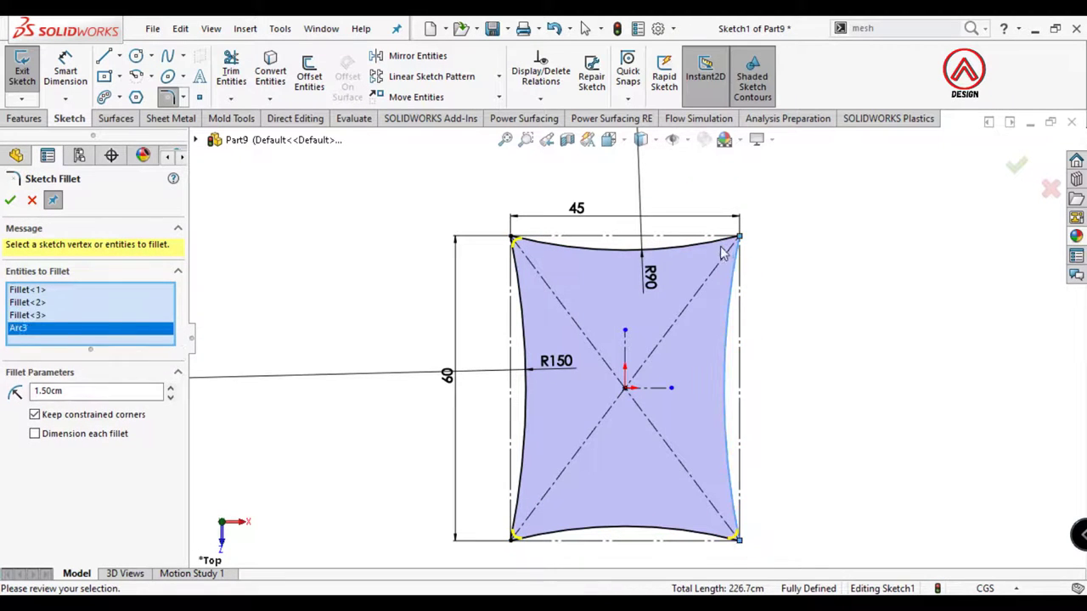
click(719, 247)
click(10, 199)
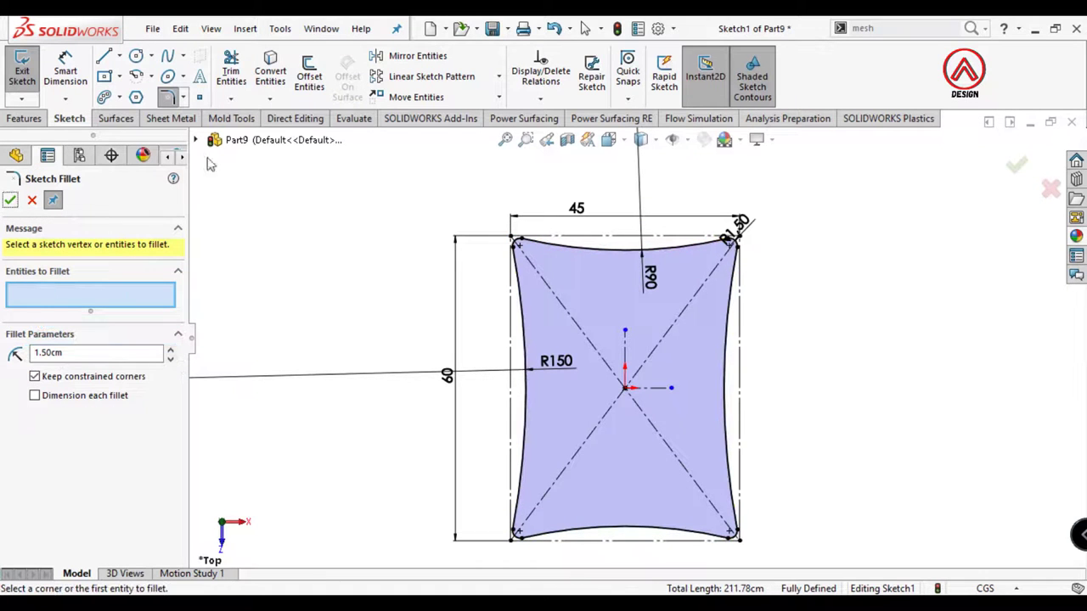
click(116, 119)
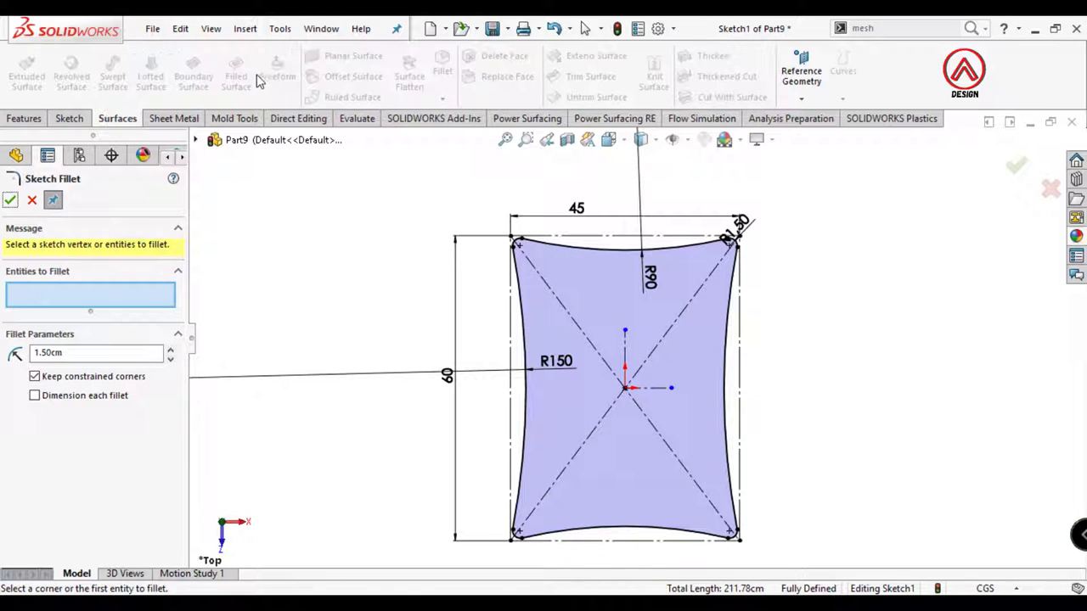
click(11, 200)
- Create a planar surface from the sketch and select it
click(349, 56)
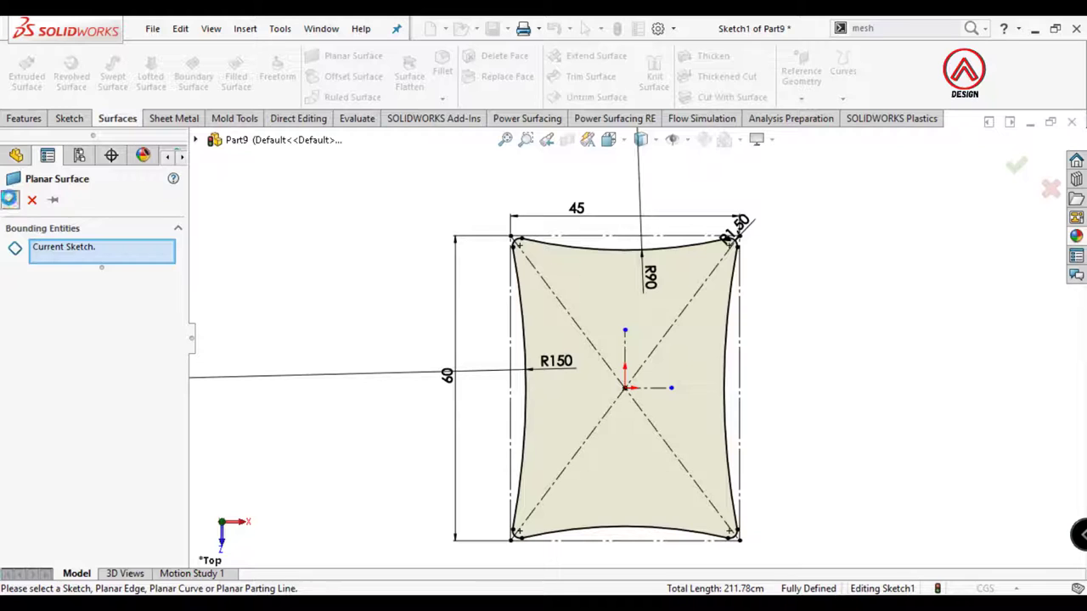
key(Return)
click(648, 354)
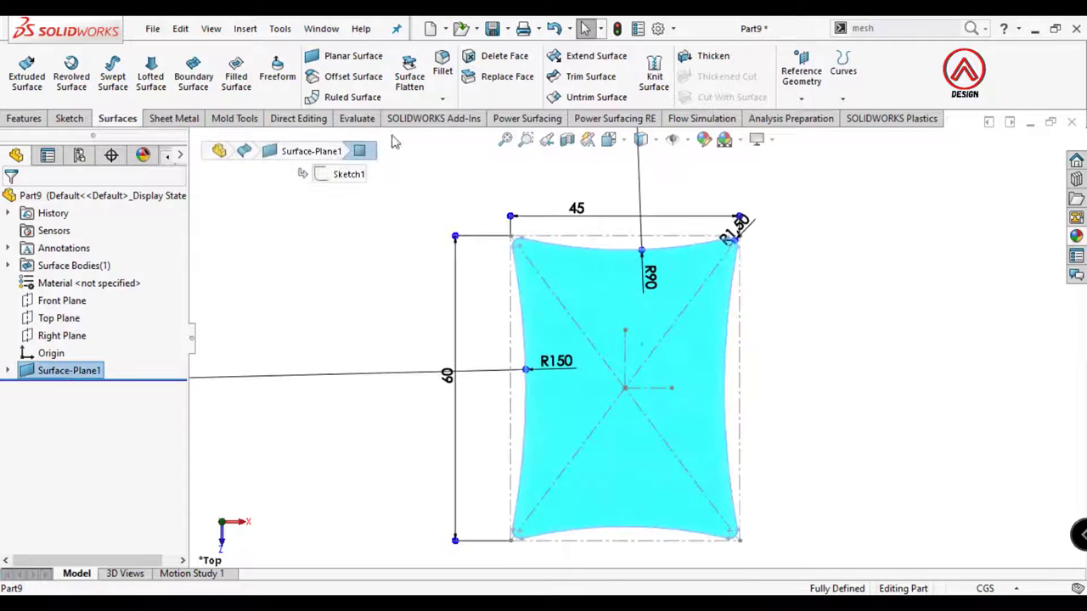
click(245, 28)
mouse_move(271, 105)
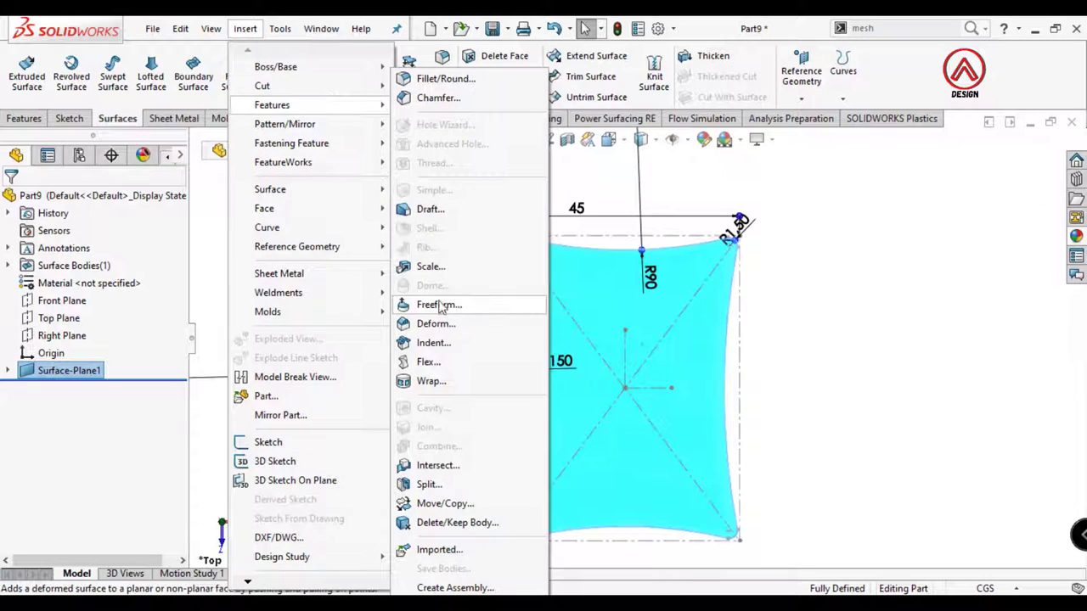
- Start a Freeform feature on the planar surface's face and activate Add Curves
click(439, 305)
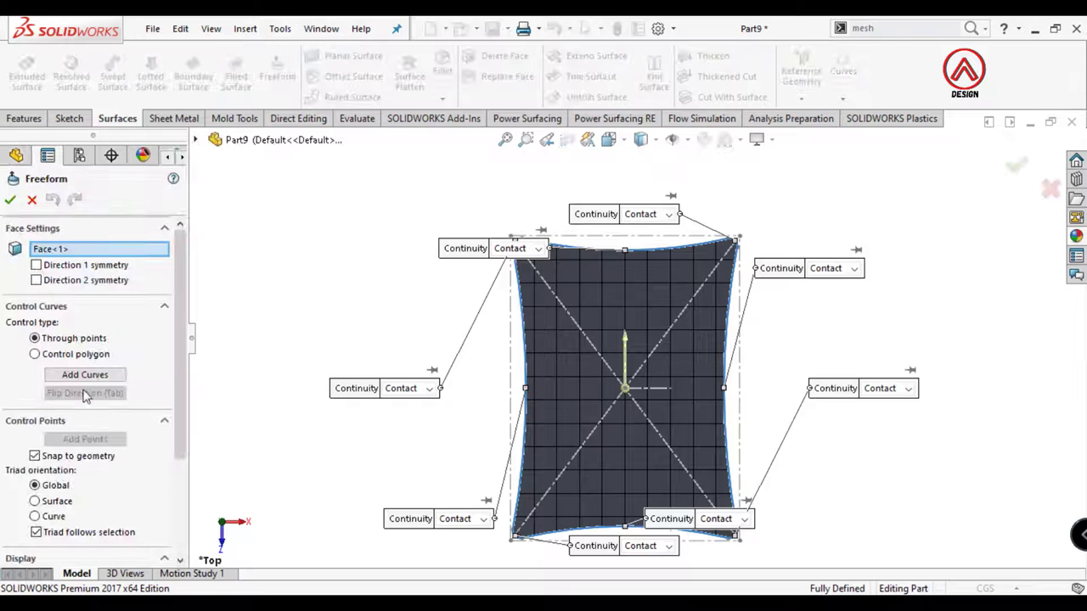
scroll(526, 442, up, 1)
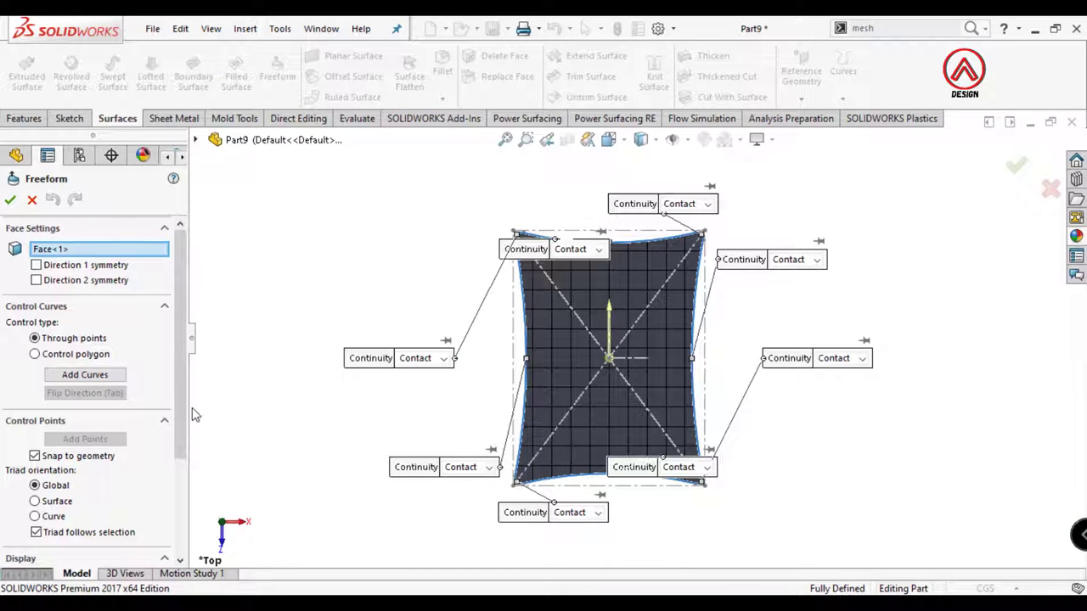
scroll(102, 408, down, 3)
scroll(636, 361, down, 1)
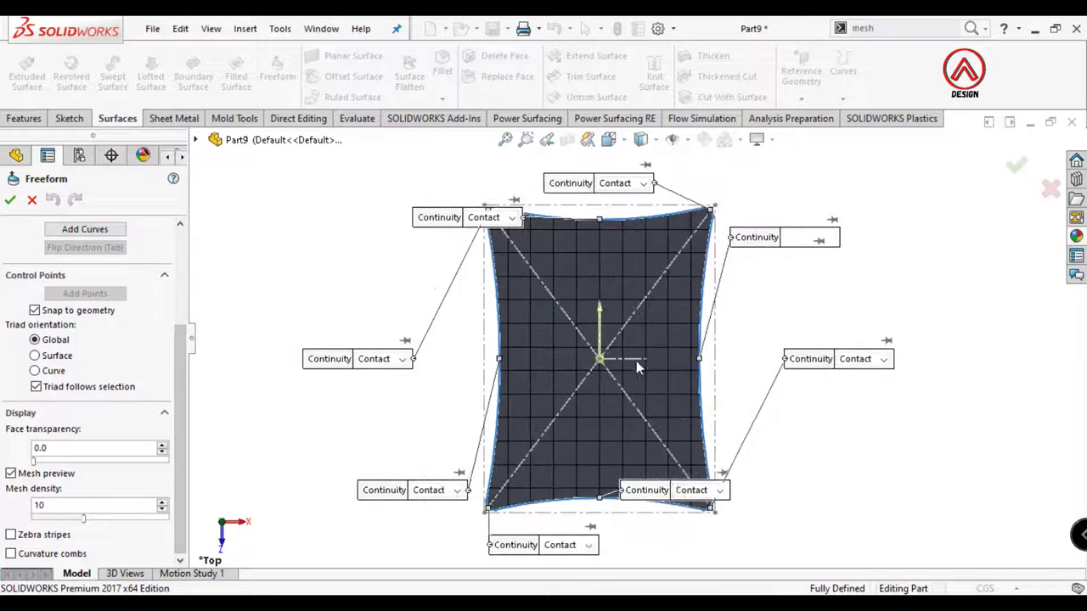
scroll(636, 366, down, 2)
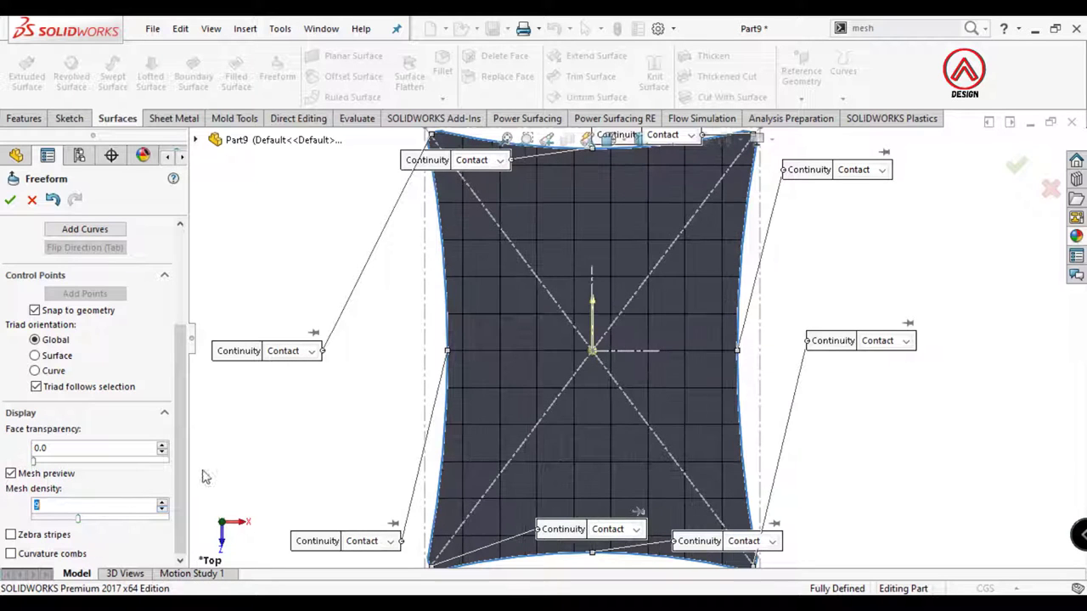
scroll(191, 477, up, 3)
click(75, 377)
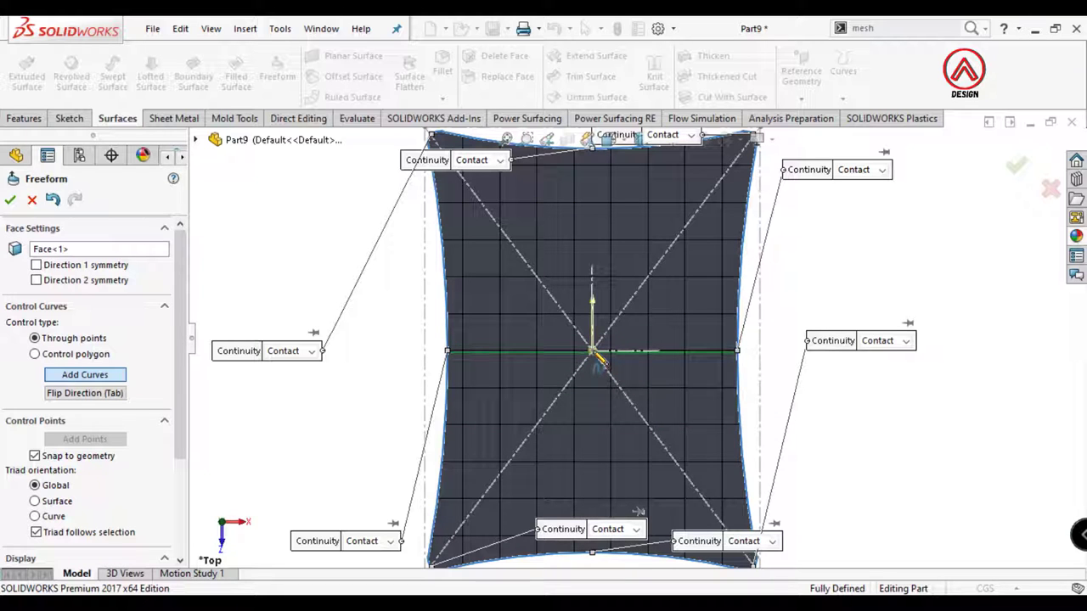
- Place a horizontal control curve through the surface centre, then zoom to fit
scroll(598, 357, down, 5)
scroll(604, 344, down, 3)
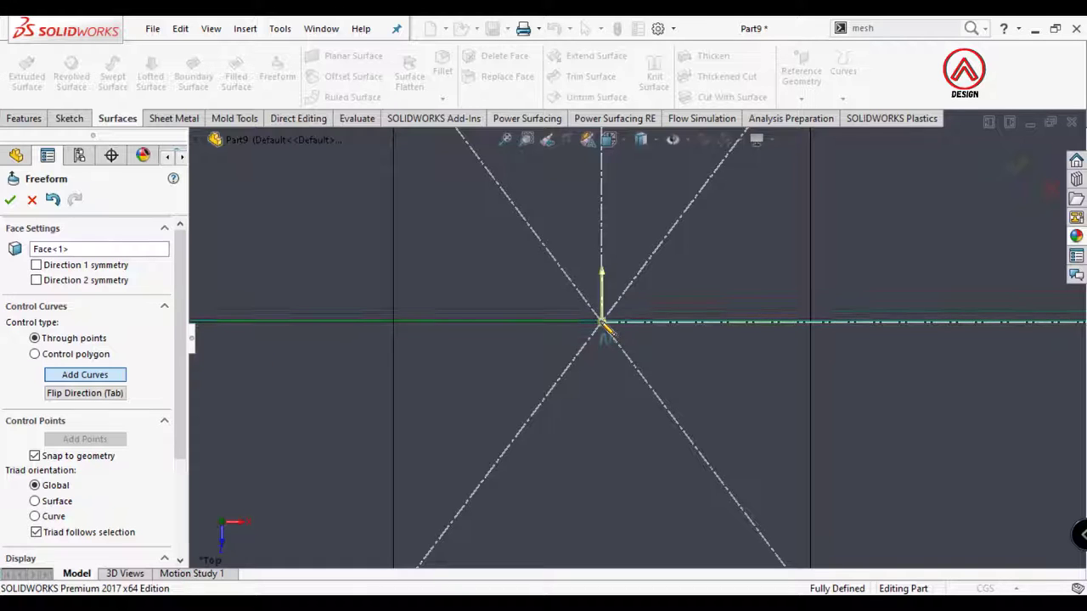
key(f)
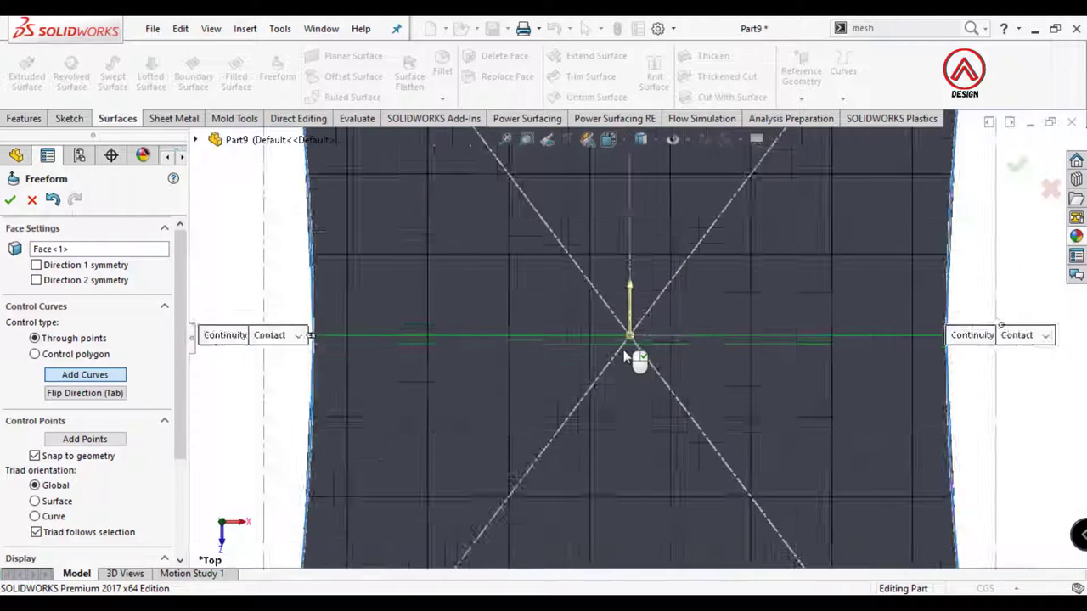
- Add a control point at the middle curve's centre, checking it from Front and tilted views
click(99, 439)
scroll(601, 341, down, 3)
scroll(601, 341, down, 3)
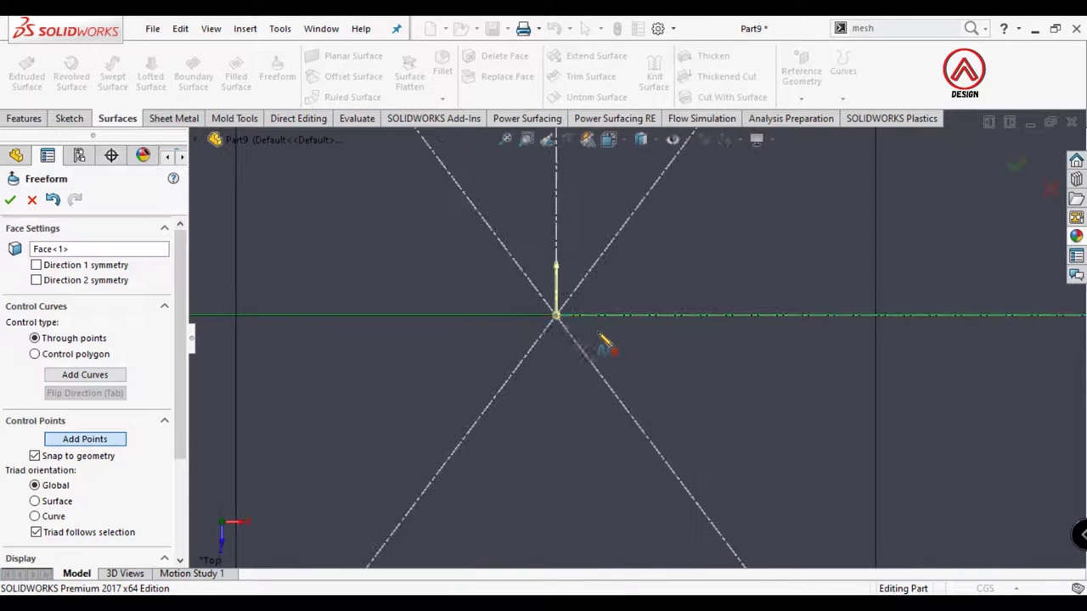
scroll(561, 327, up, 3)
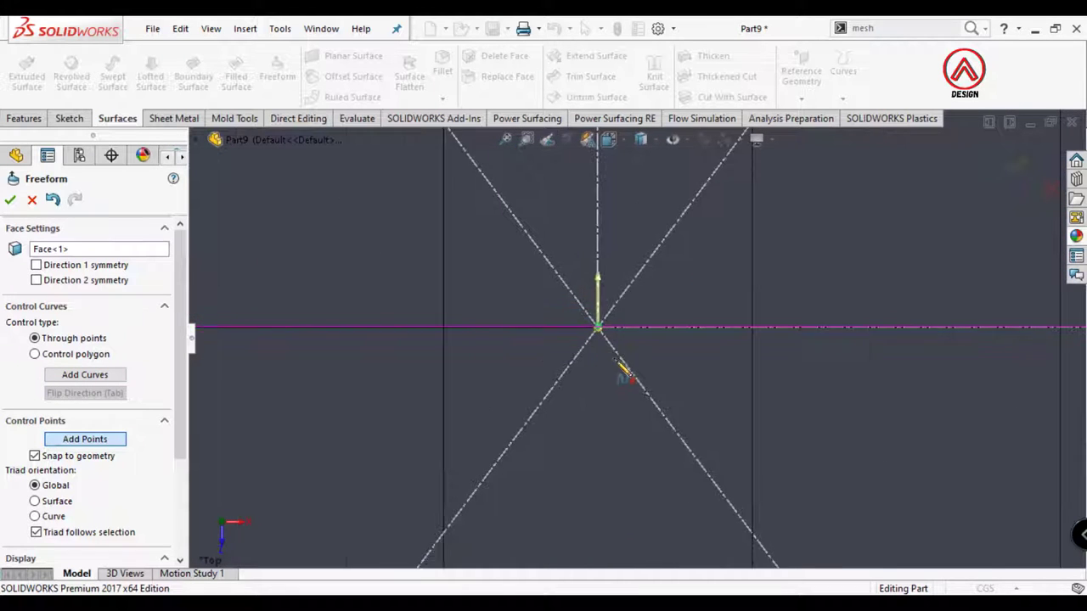
scroll(621, 369, up, 3)
scroll(649, 393, up, 2)
scroll(654, 357, up, 3)
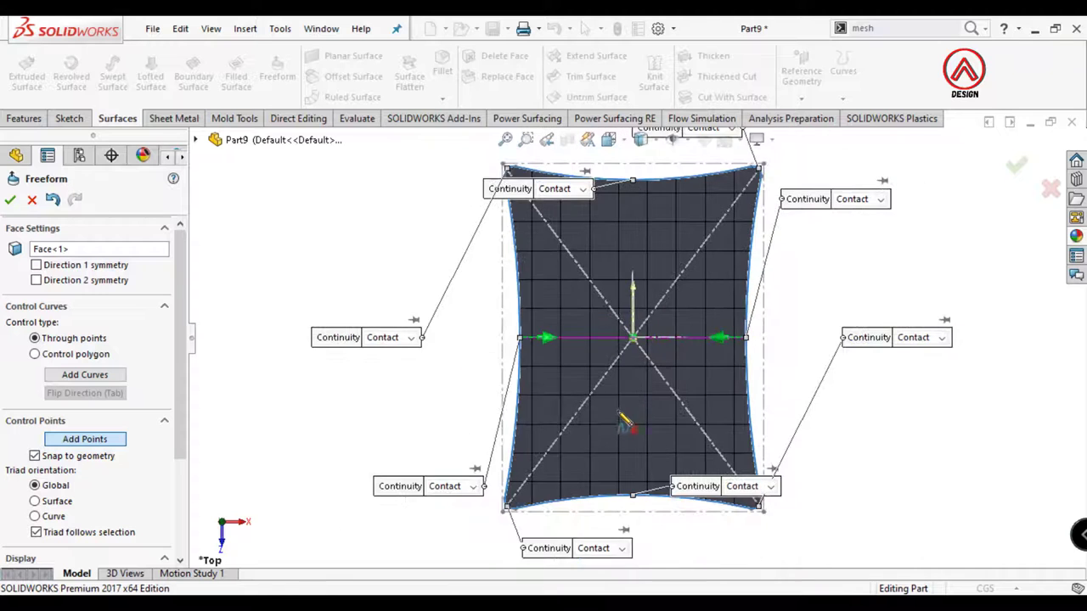
scroll(625, 417, up, 2)
scroll(628, 357, up, 2)
click(609, 140)
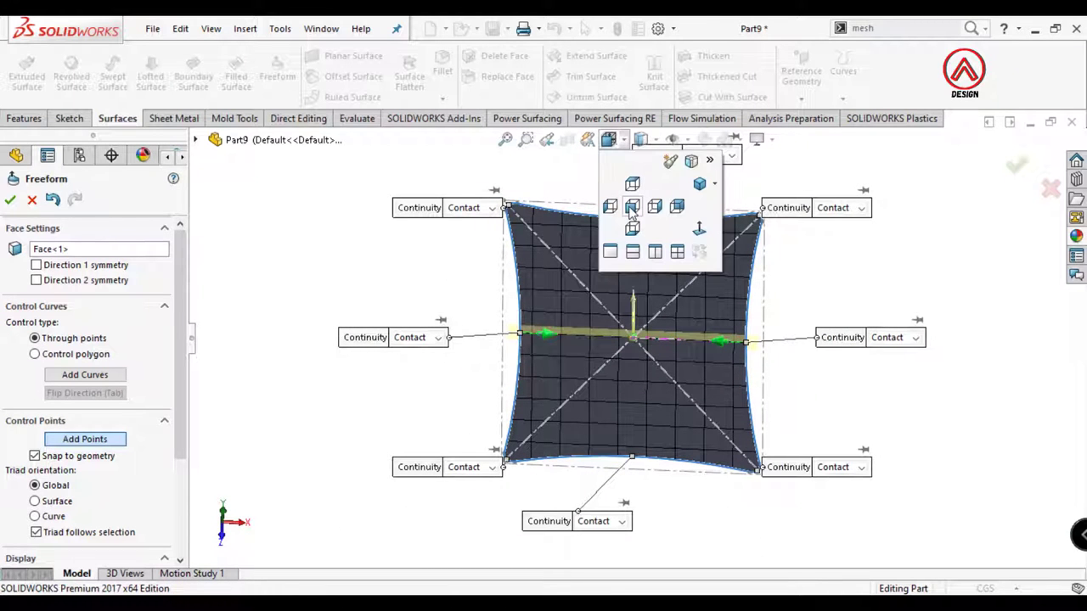
click(632, 208)
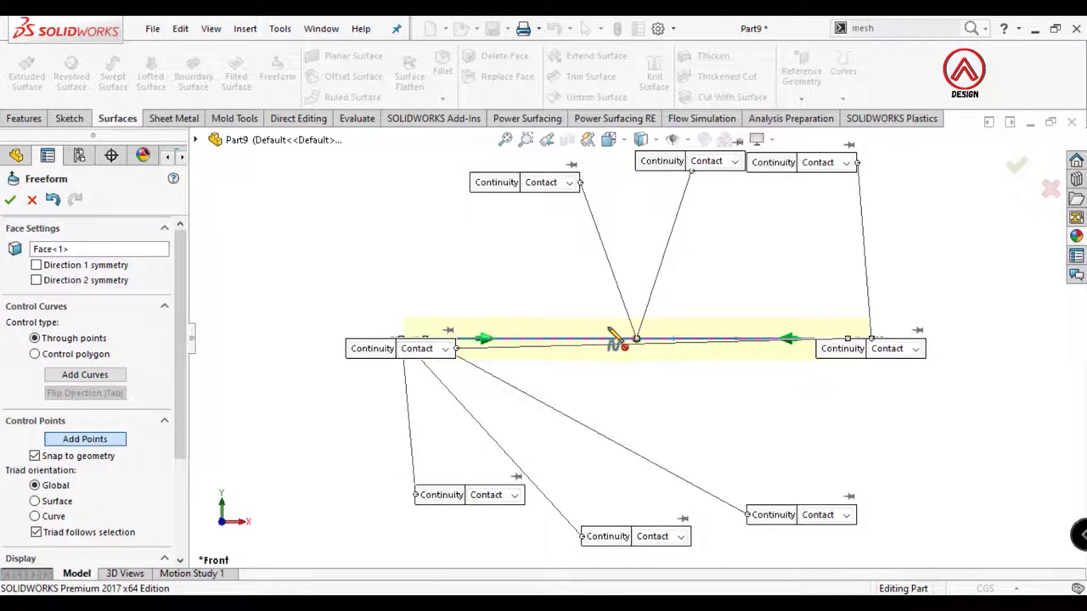
scroll(624, 344, down, 2)
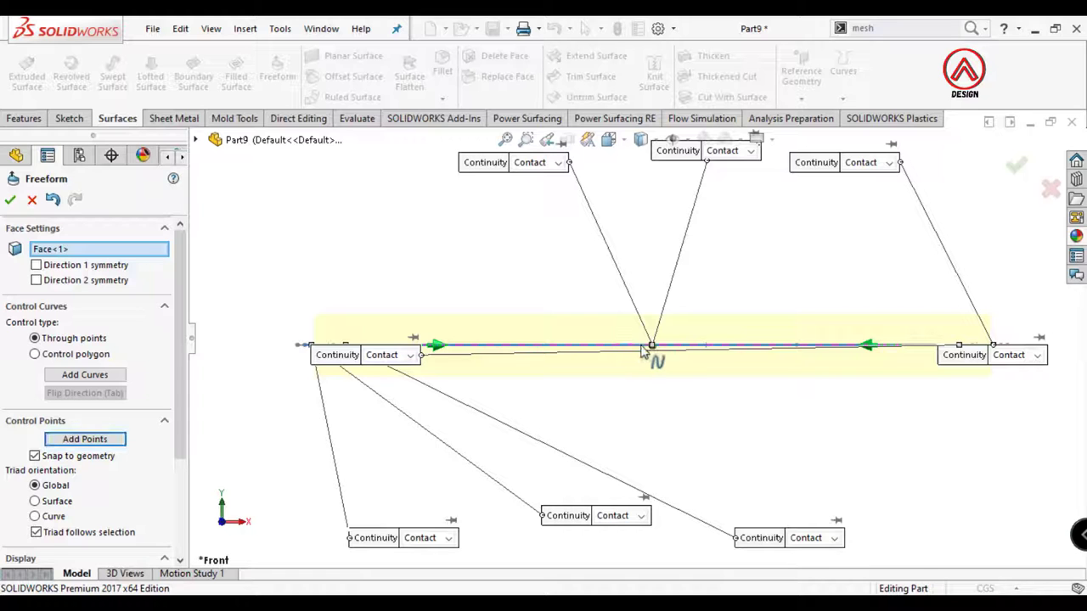
middle_drag(673, 376, 652, 358)
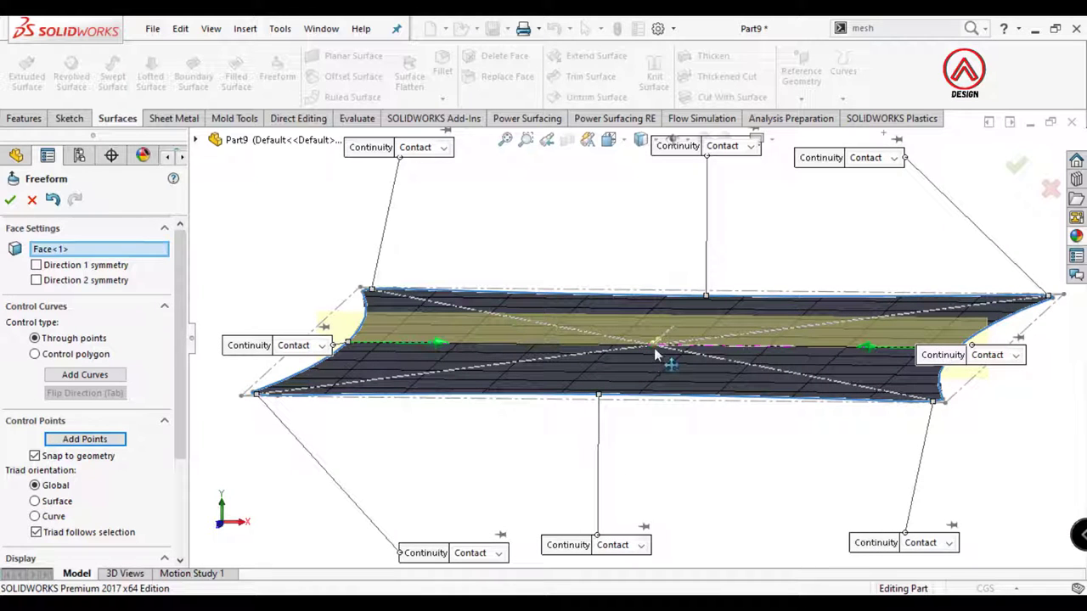
- Raise the middle control point to 8 cm and the left and right points to 4 cm
click(653, 347)
mouse_move(668, 280)
mouse_down()
mouse_move(675, 221)
mouse_move(662, 183)
mouse_up()
scroll(181, 422, down, 3)
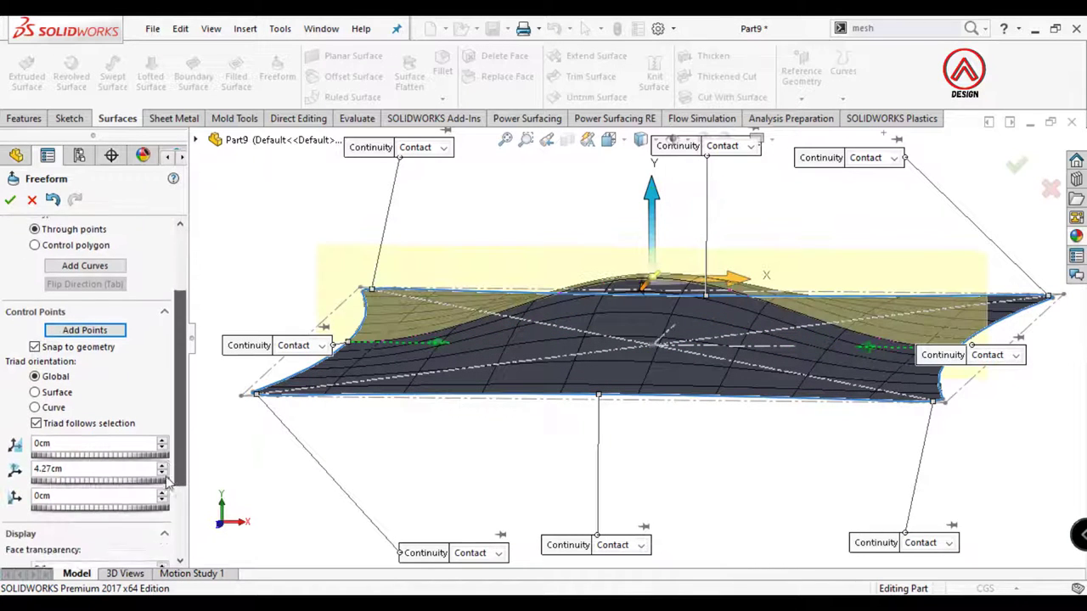
double_click(97, 456)
text(8)
key(Return)
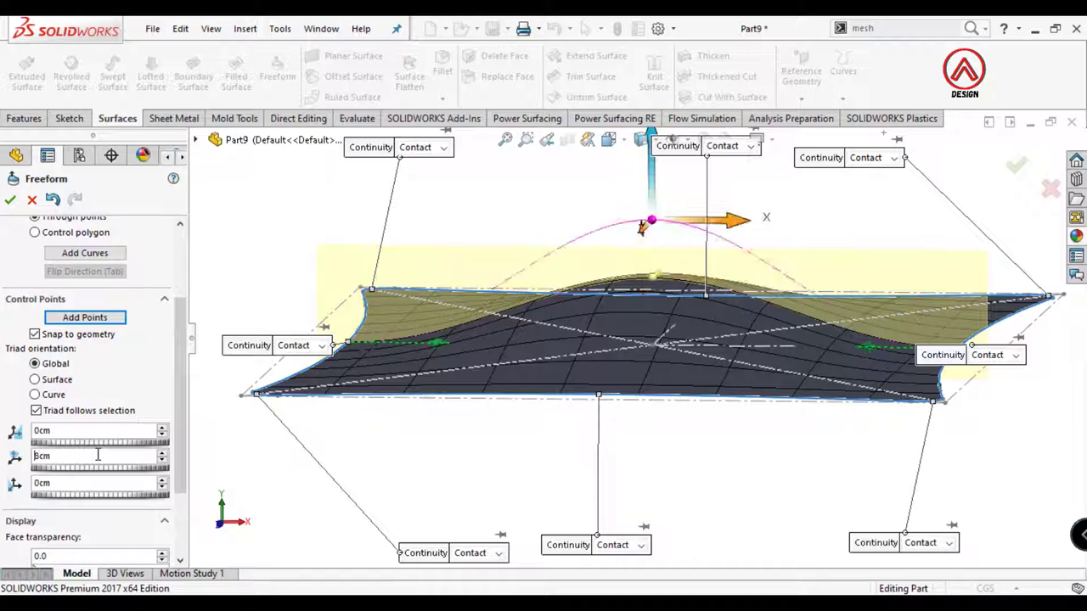
click(442, 343)
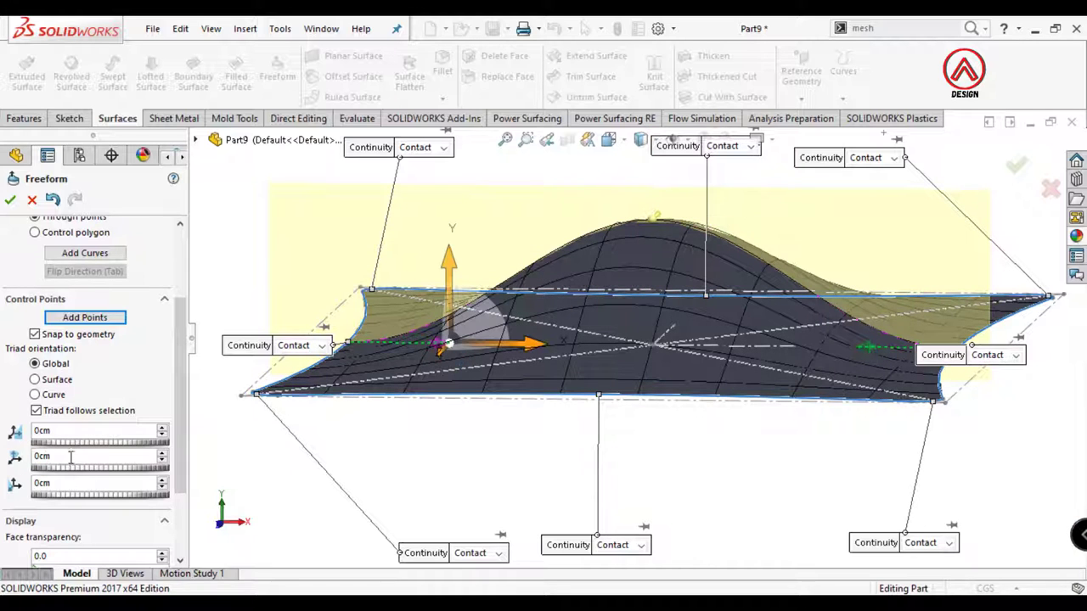
text(4)
key(Return)
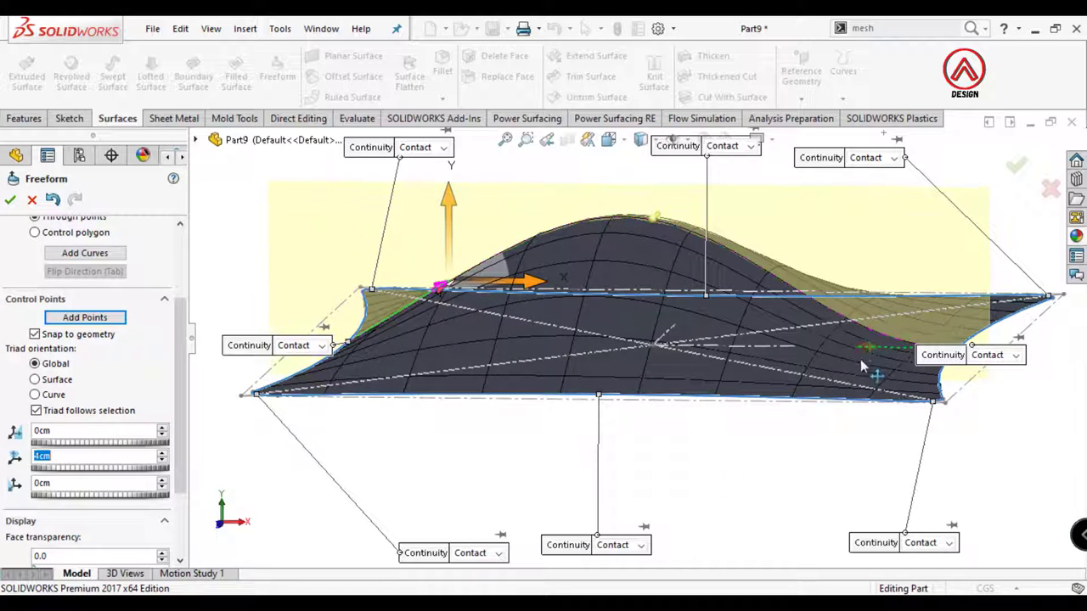
click(860, 360)
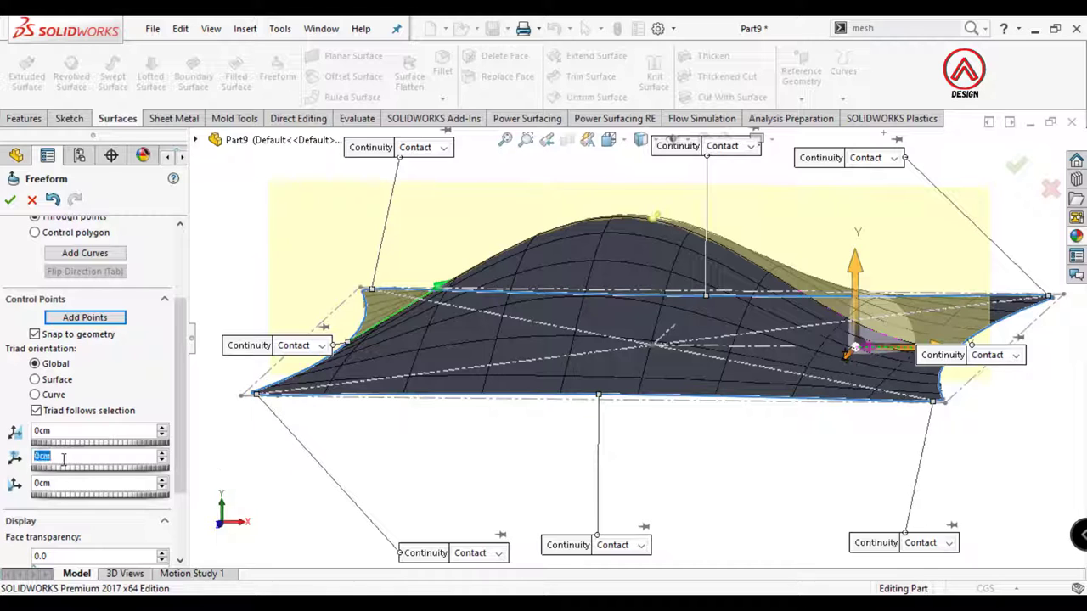
text(4)
key(Return)
- Return to Top view and set the Freeform mesh density to 10
mouse_move(577, 427)
middle_down()
mouse_move(675, 367)
mouse_move(646, 254)
middle_up()
click(608, 138)
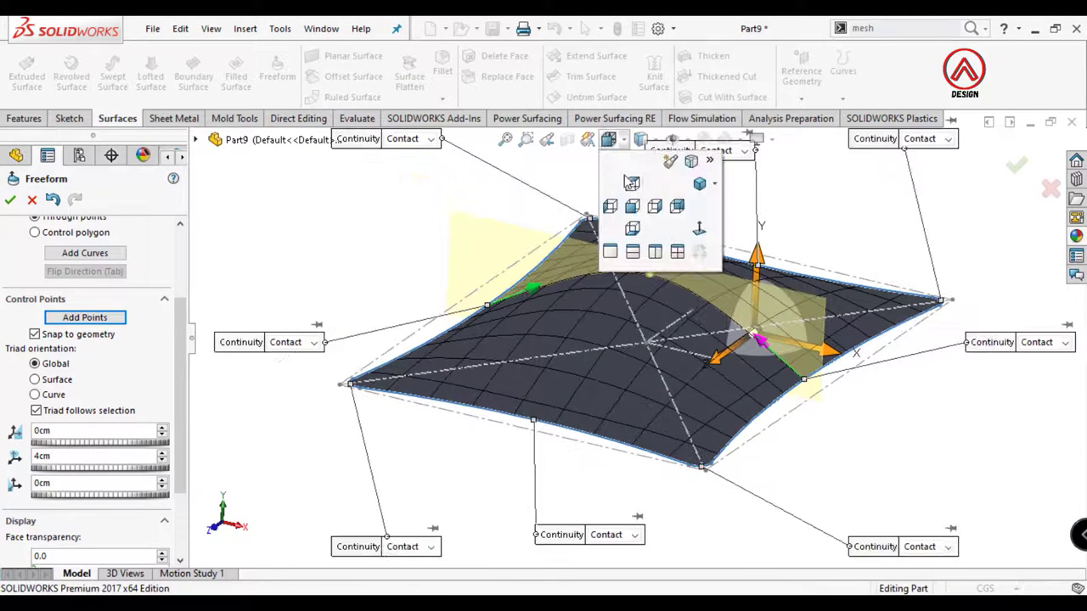
click(632, 191)
scroll(180, 410, down, 3)
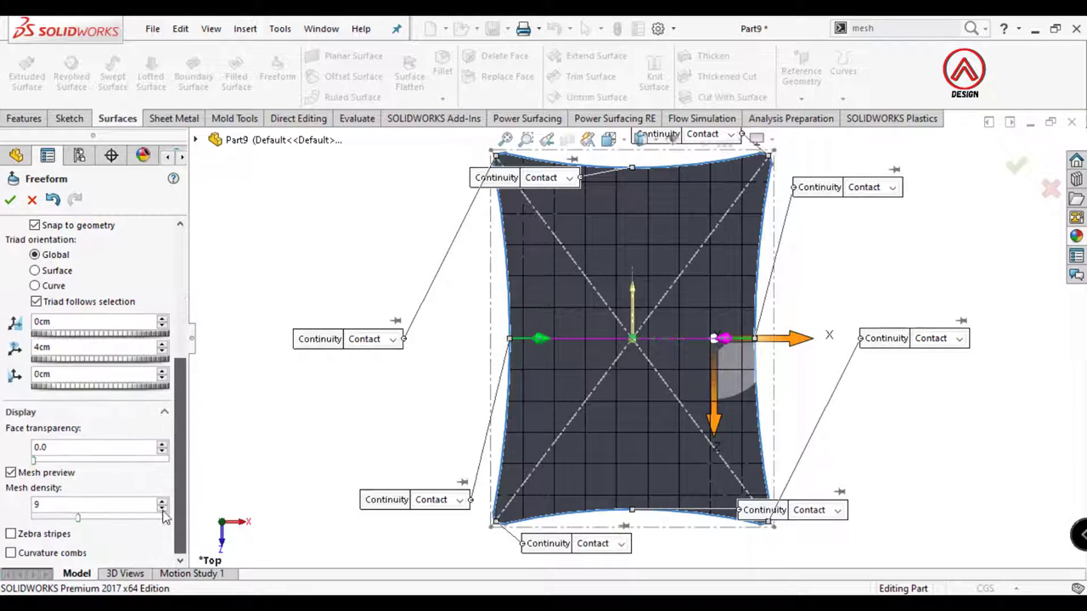
click(162, 502)
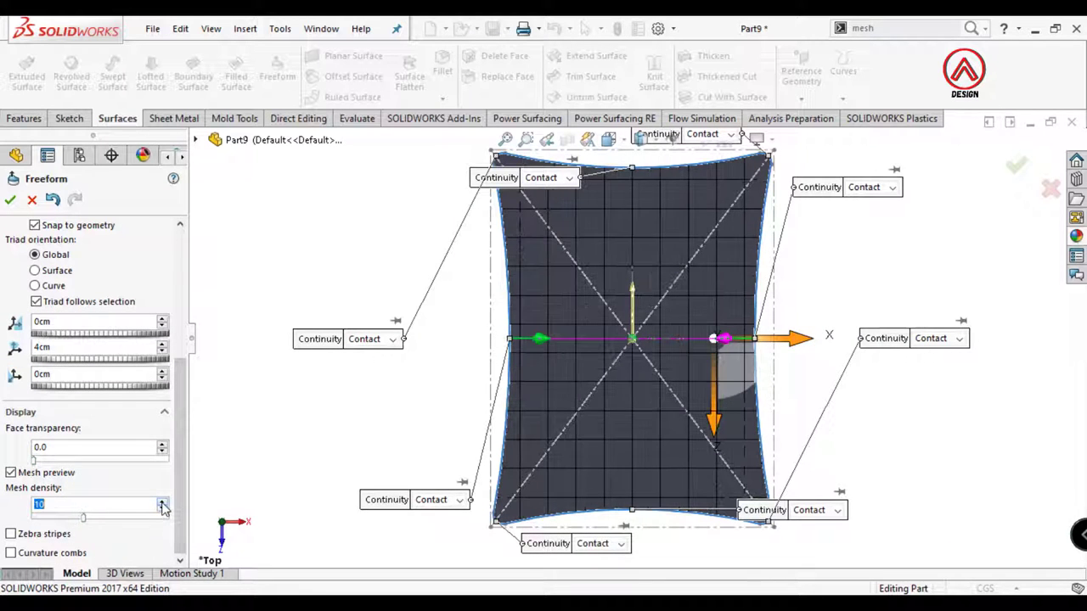
scroll(179, 429, up, 3)
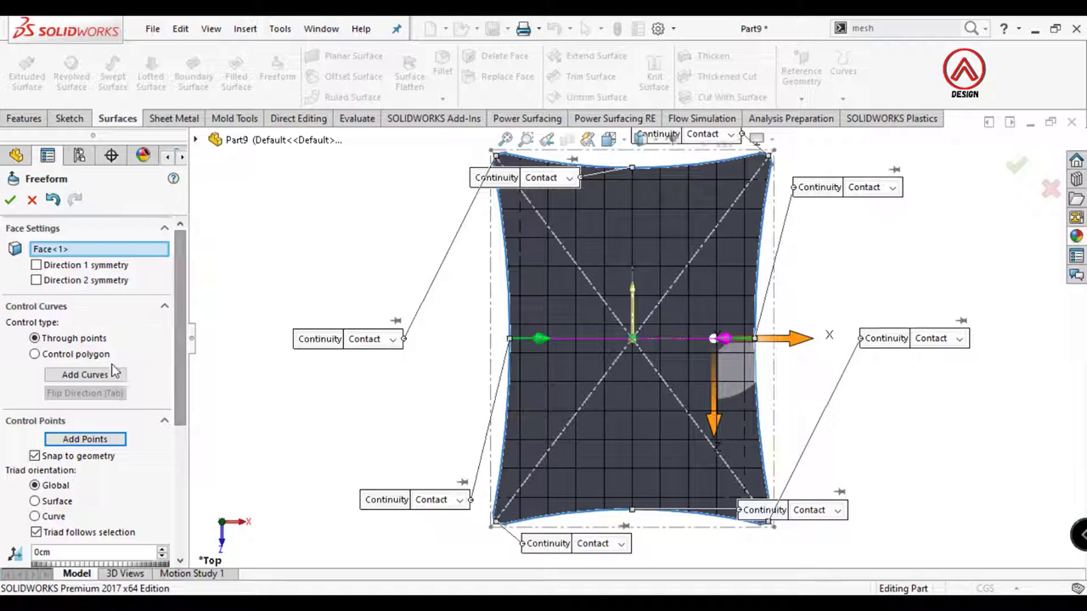
click(93, 375)
- Add a second control curve across the lower part of the surface
scroll(673, 472, down, 2)
scroll(645, 475, down, 2)
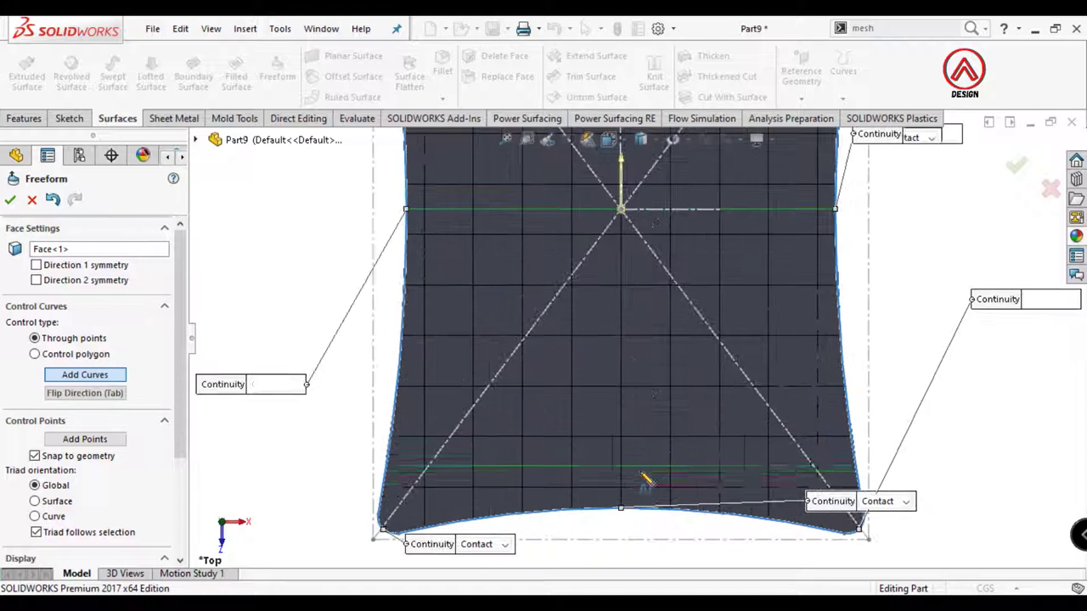
scroll(636, 449, down, 1)
scroll(635, 442, down, 2)
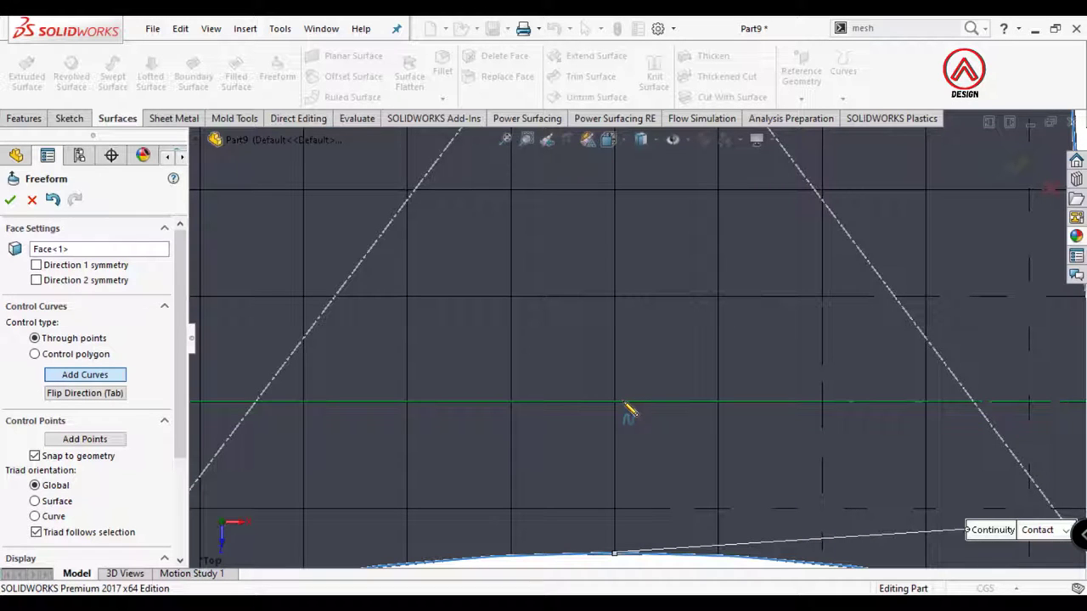
scroll(637, 412, up, 3)
mouse_move(553, 444)
middle_down()
mouse_move(643, 365)
mouse_move(655, 381)
middle_up()
click(642, 365)
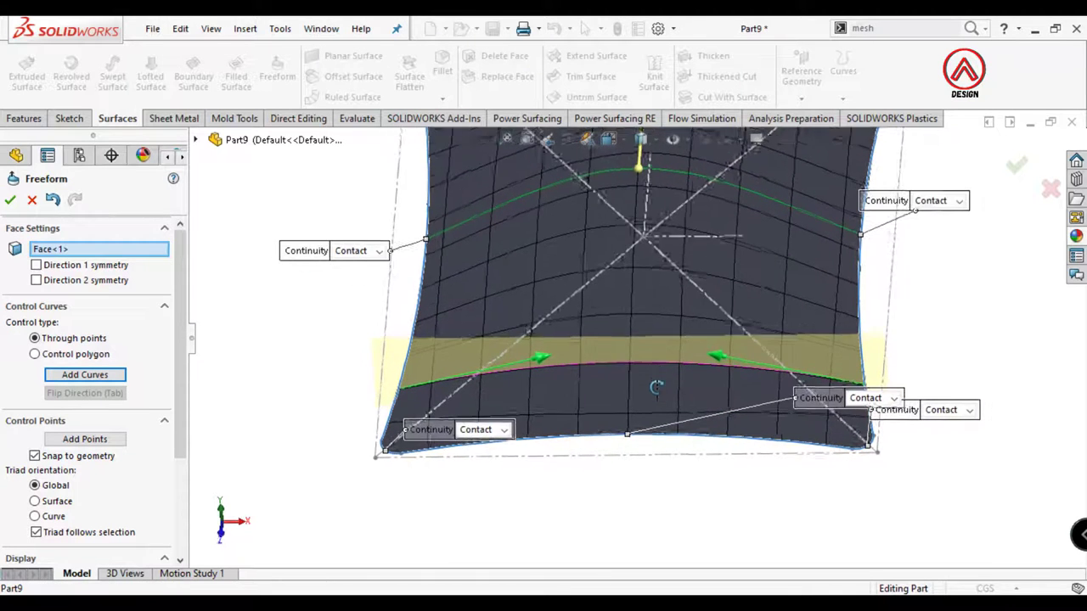
- From Top view, add a control point at the middle of the lower curve
click(608, 140)
click(631, 200)
scroll(675, 491, down, 1)
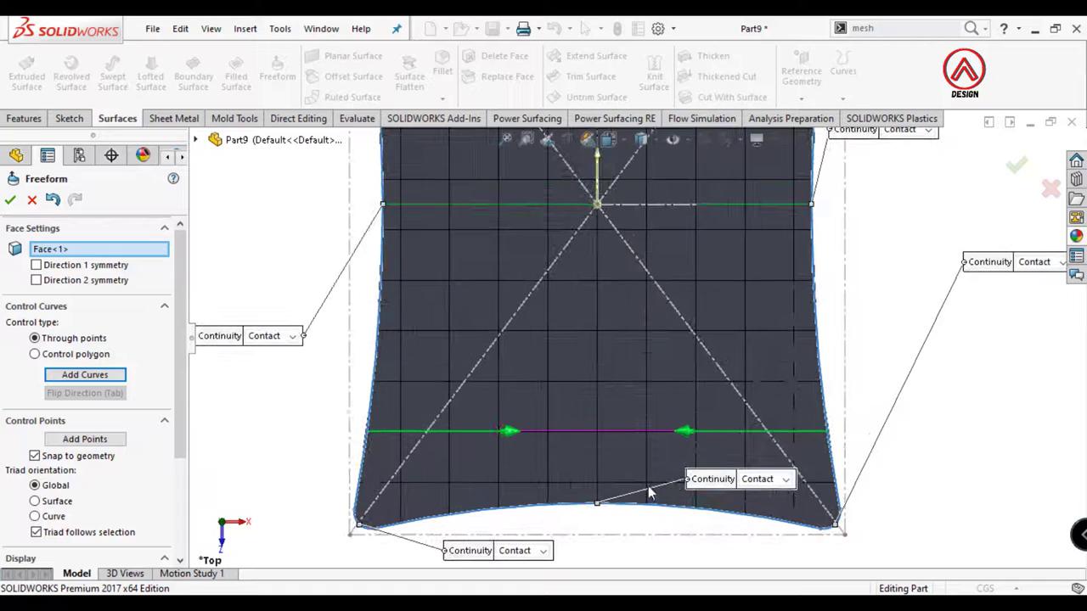
click(96, 440)
scroll(604, 485, down, 5)
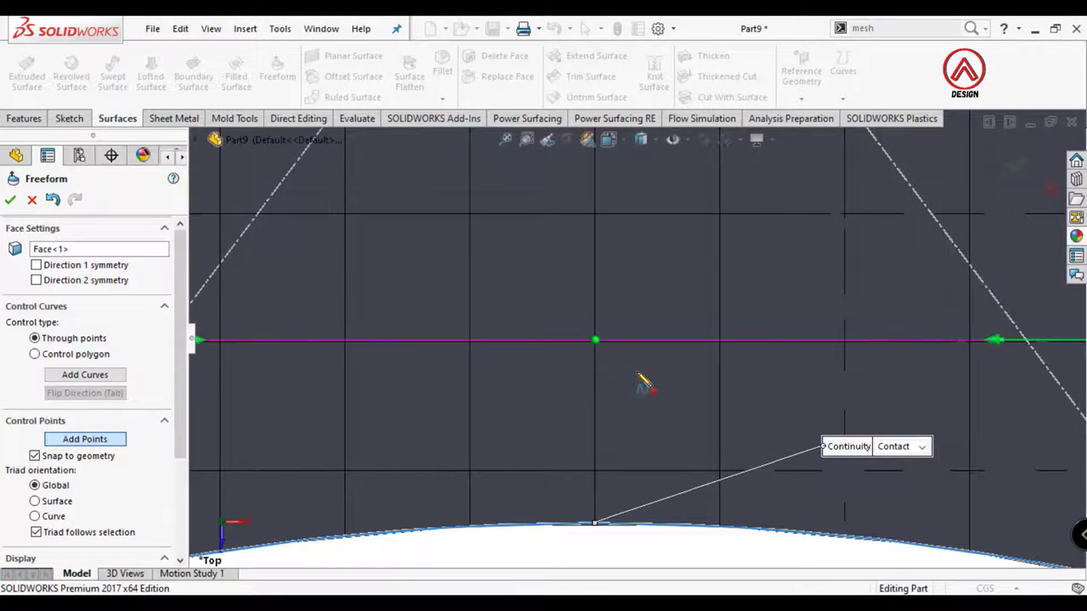
scroll(626, 377, up, 5)
middle_drag(626, 377, 613, 263)
click(618, 323)
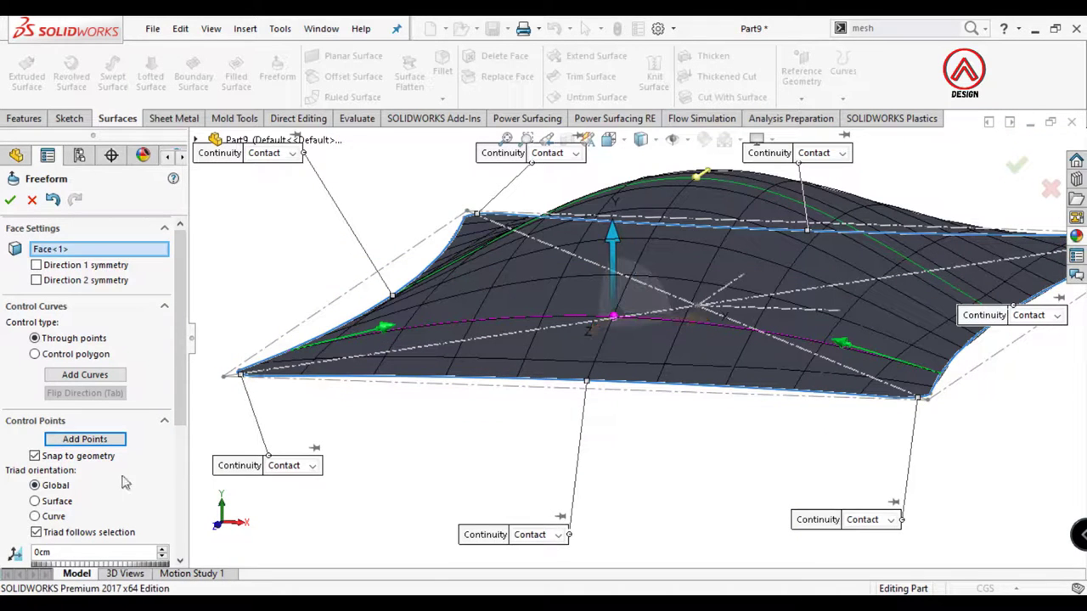
- Lift the lower curve's middle point 4 cm and both side points 3 cm
scroll(89, 451, down, 3)
double_click(88, 452)
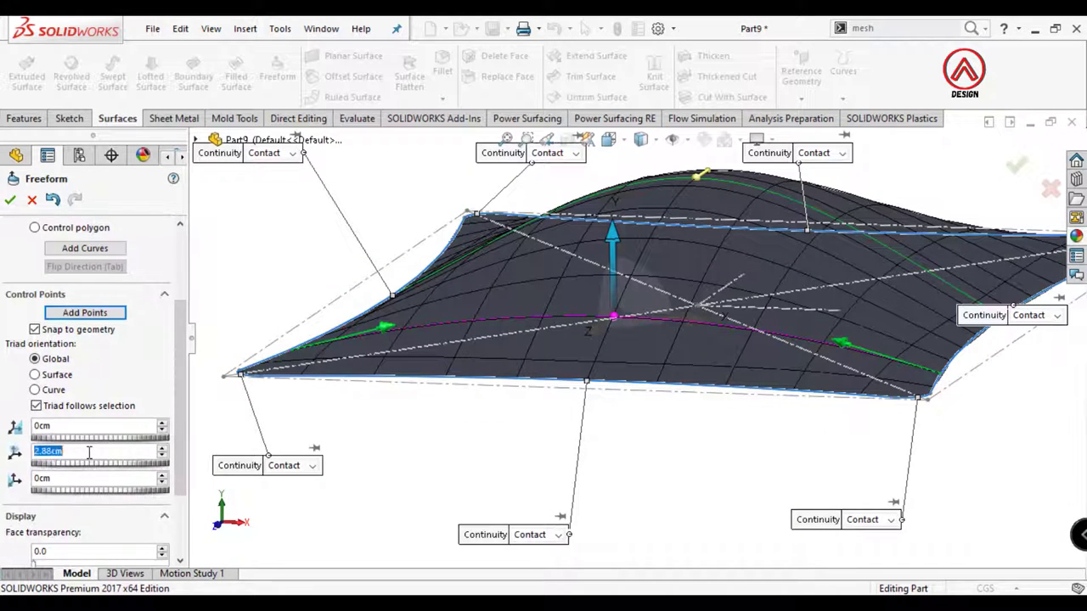
text(4)
key(Return)
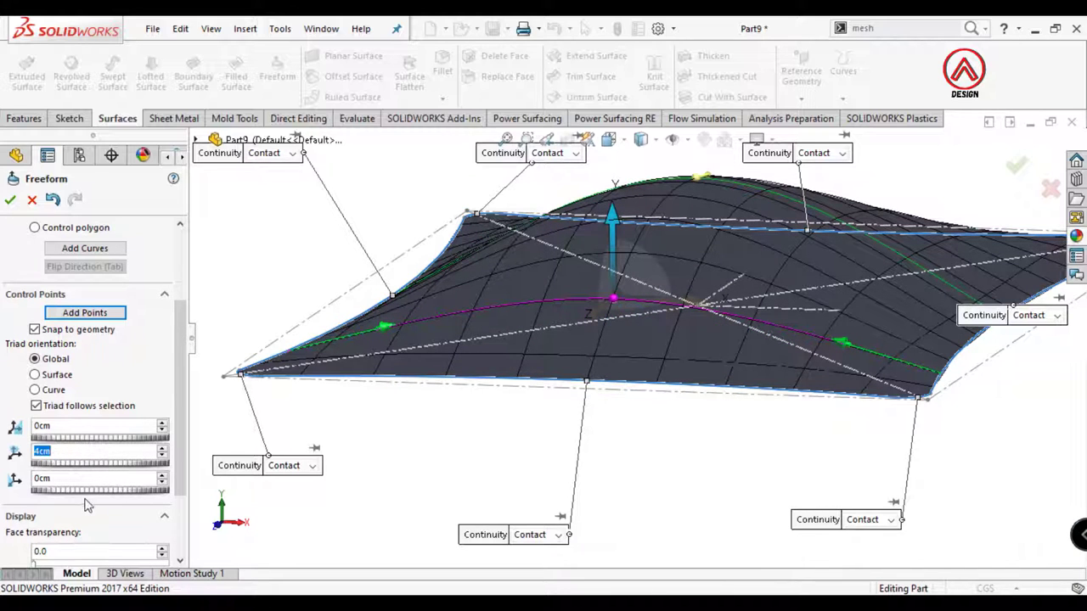
click(387, 328)
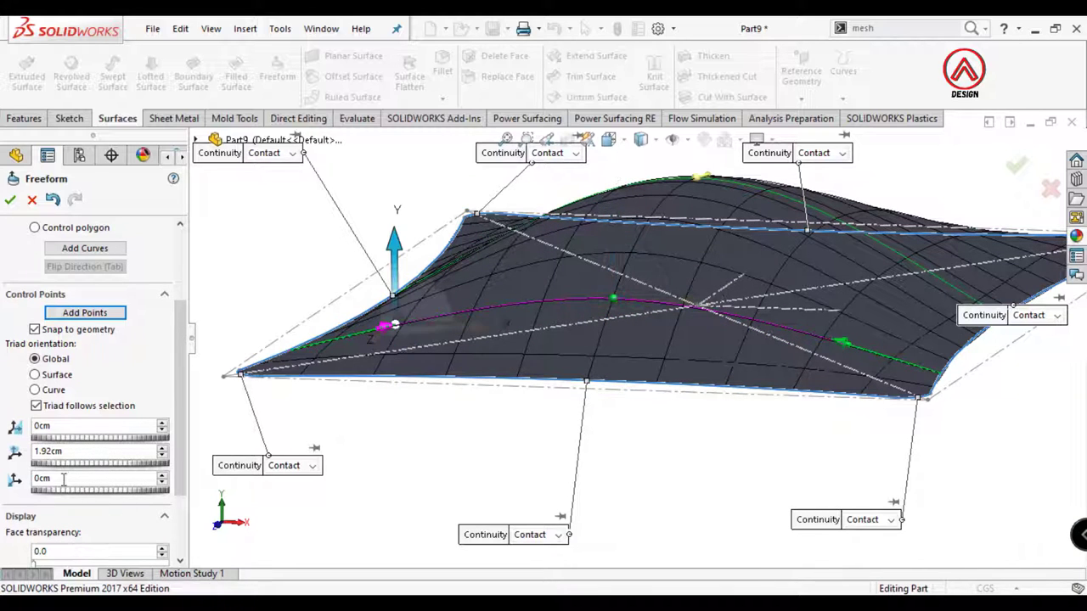
text(3)
key(Return)
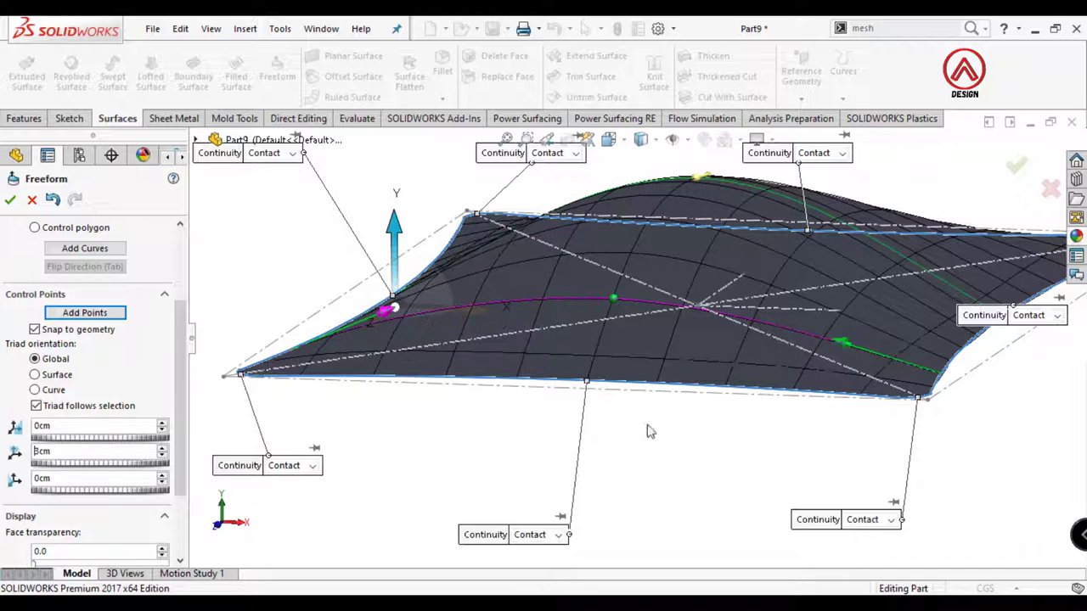
click(841, 348)
double_click(106, 453)
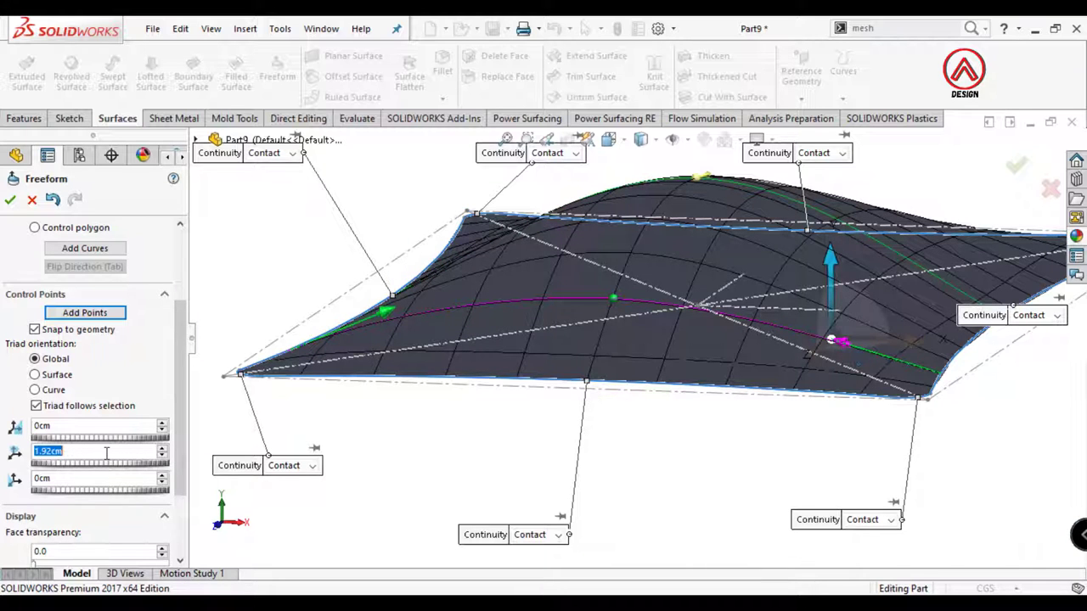
text(3)
key(Return)
- Check the bulge from a side view, then return to Top view
key(ctrl+4)
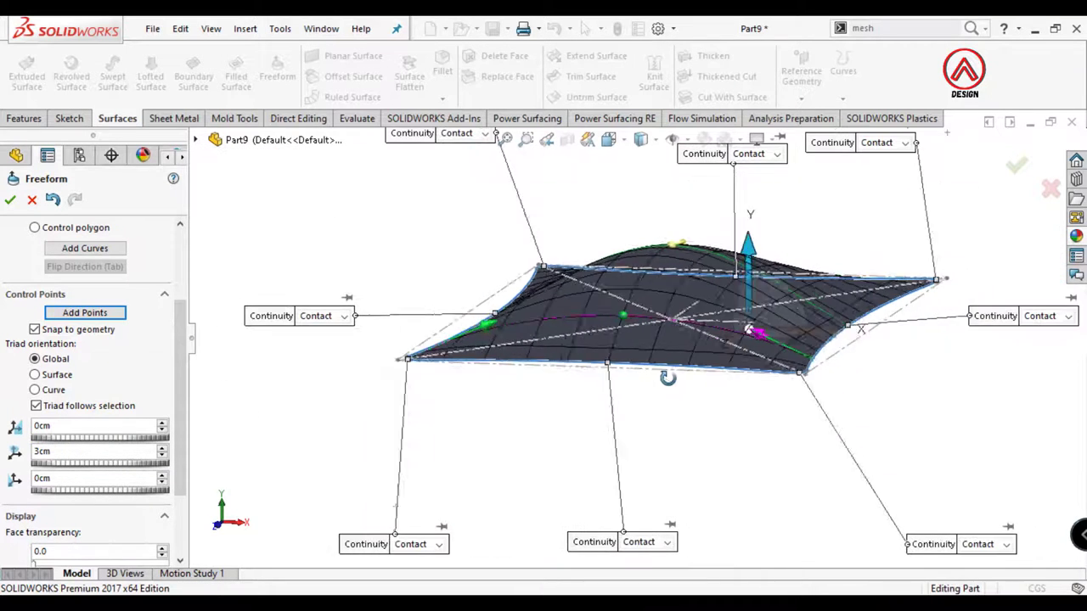
click(609, 140)
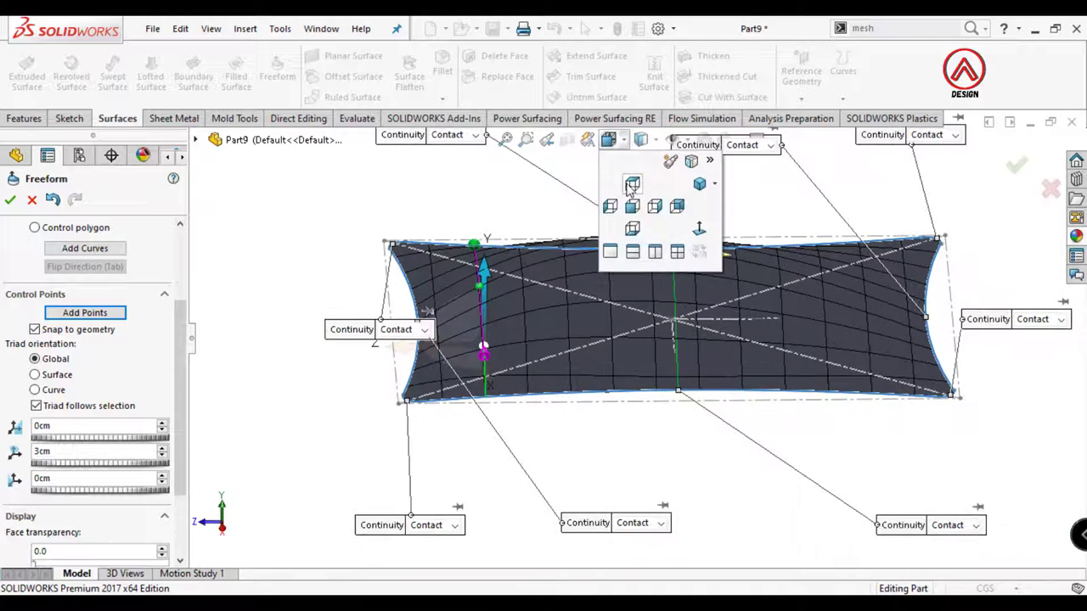
click(633, 161)
- Place a third Freeform control curve across the upper part of the surface
scroll(180, 320, up, 3)
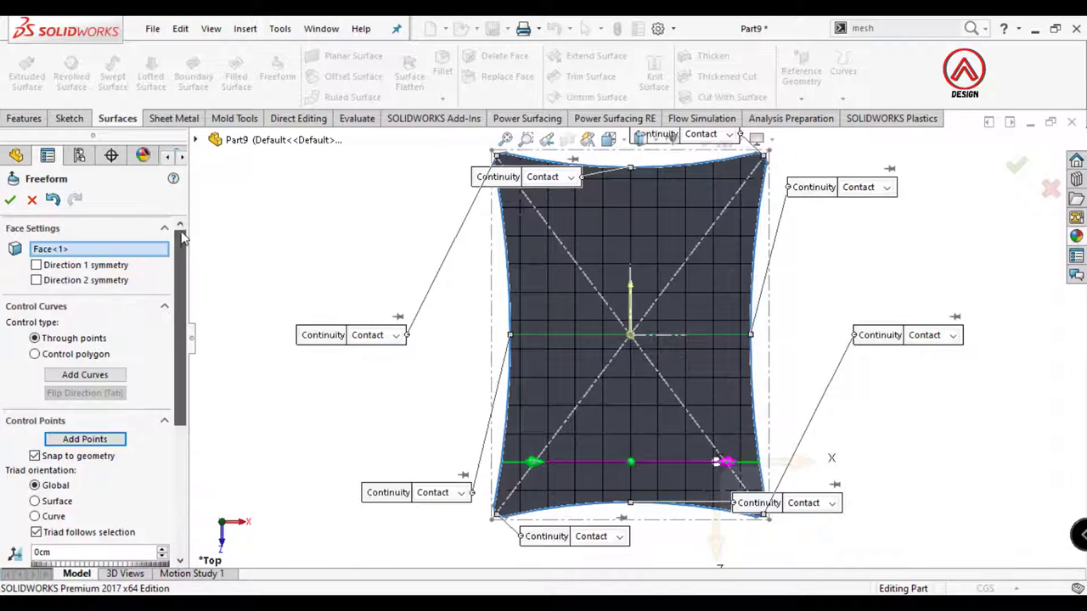
click(85, 375)
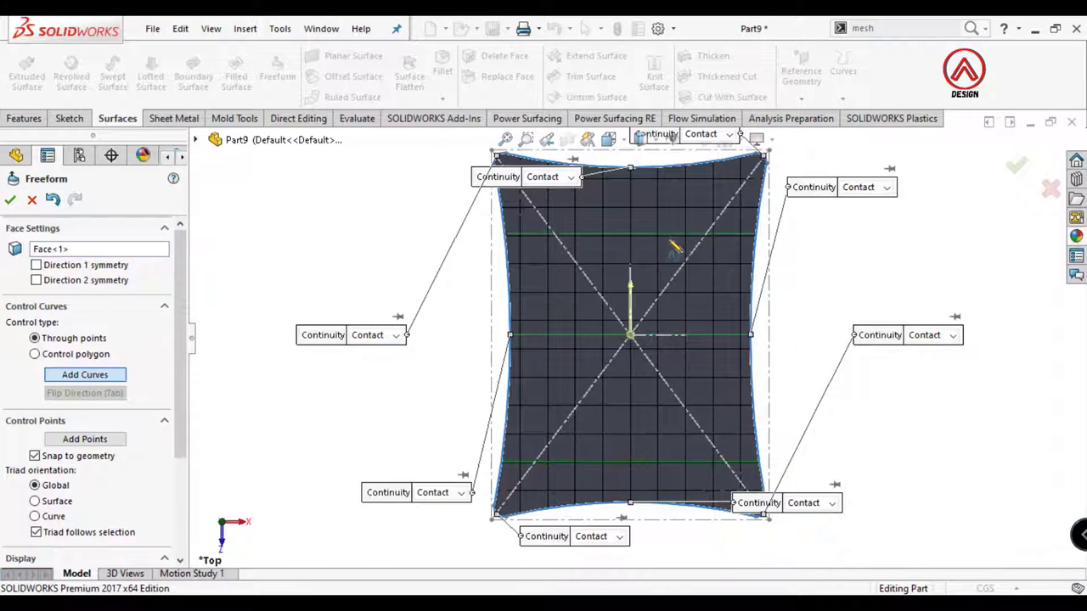
scroll(658, 255, down, 2)
scroll(638, 262, down, 2)
scroll(628, 289, down, 2)
scroll(620, 297, down, 1)
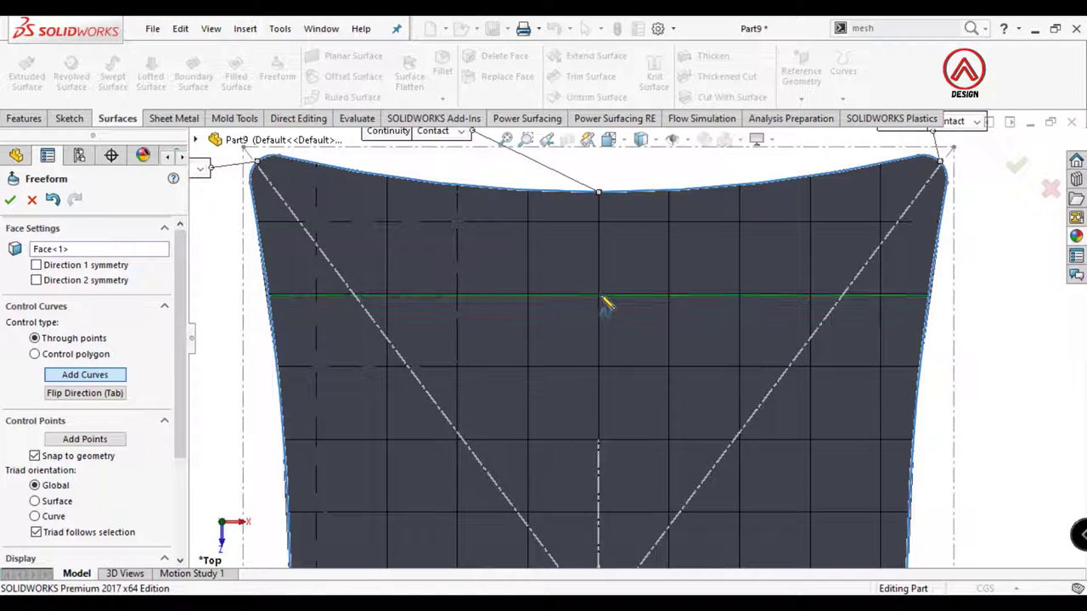
scroll(612, 306, down, 2)
scroll(621, 306, down, 1)
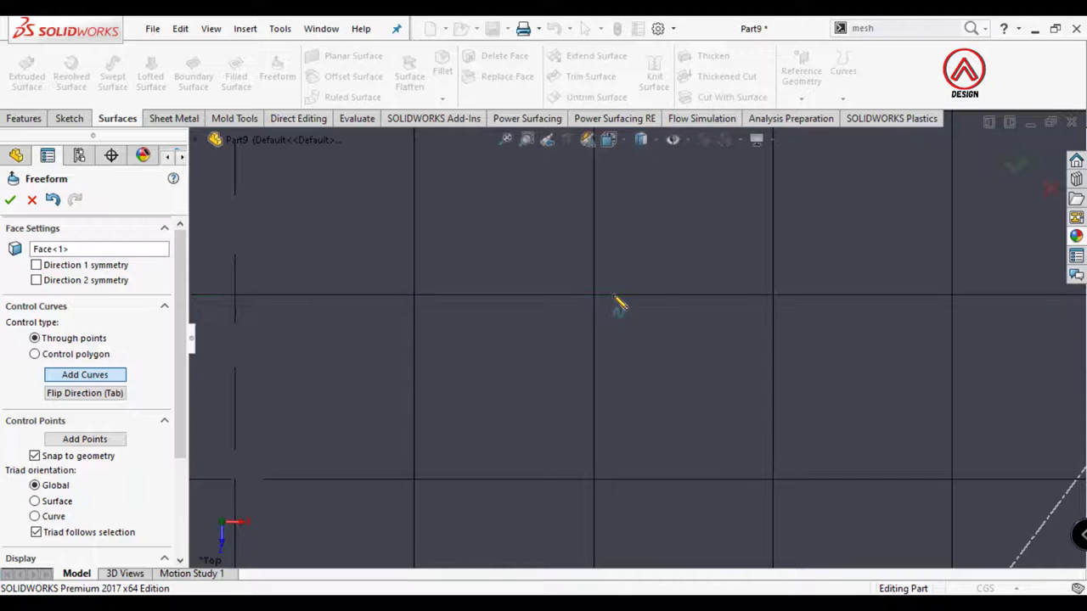
click(617, 304)
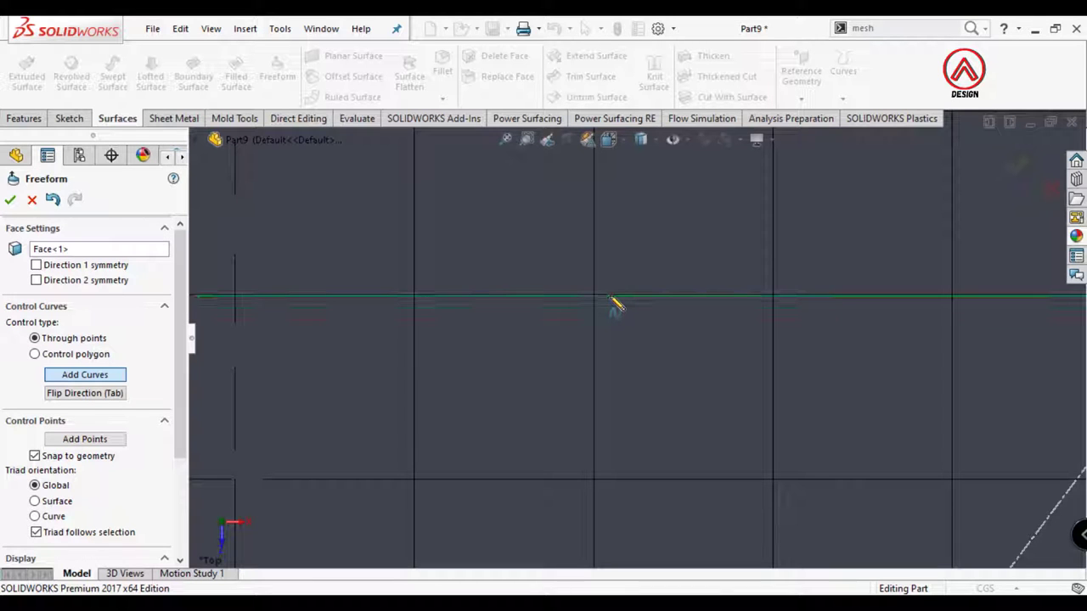
scroll(641, 320, up, 3)
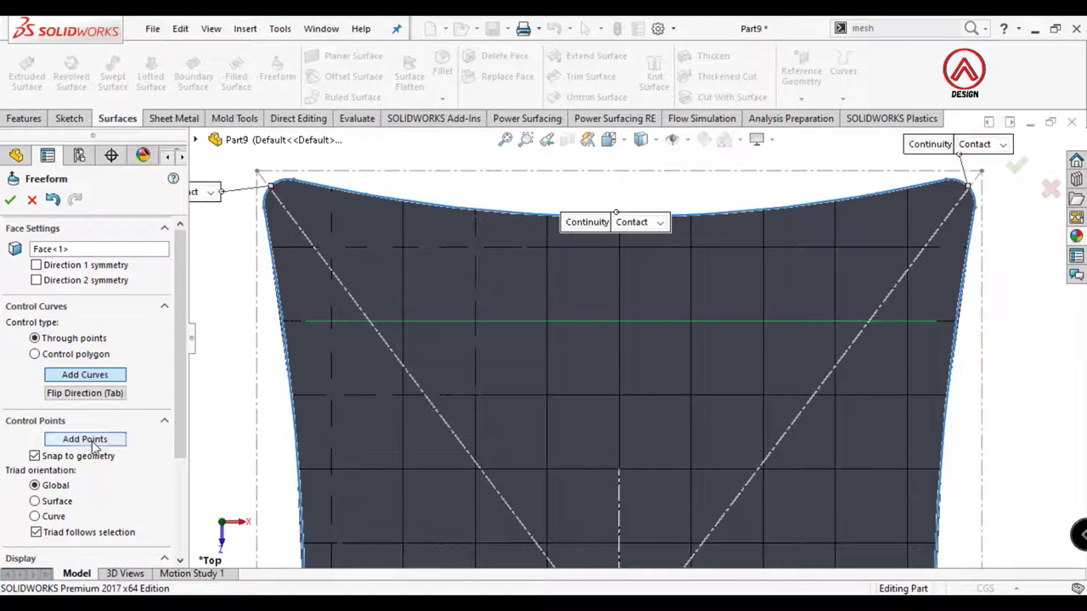
scroll(602, 364, down, 3)
scroll(602, 340, up, 3)
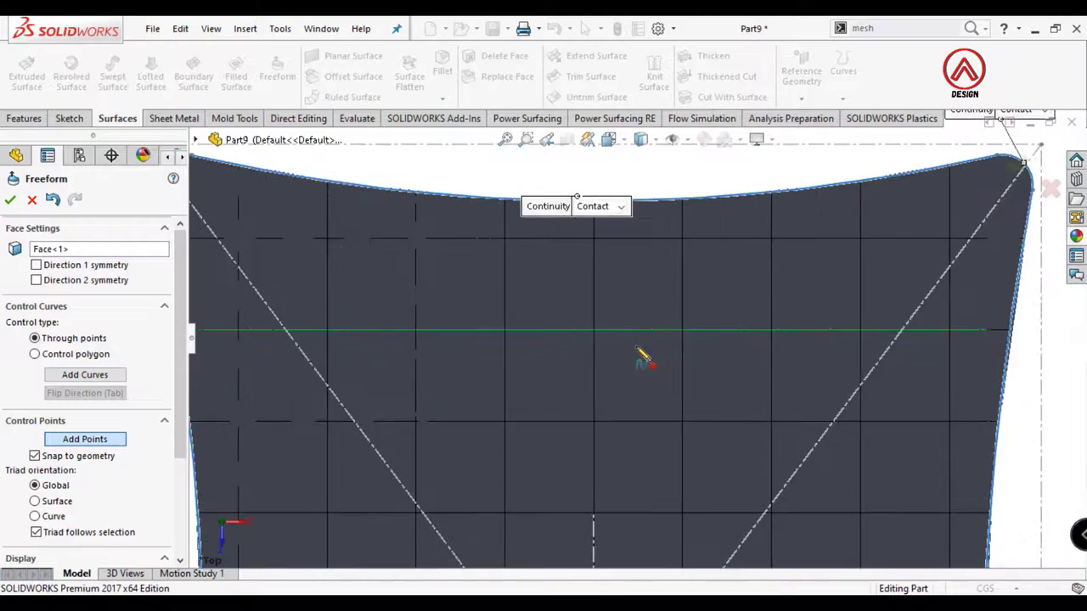
scroll(643, 359, down, 3)
- Add a control point on the new curve and raise its middle point to 4cm
click(565, 319)
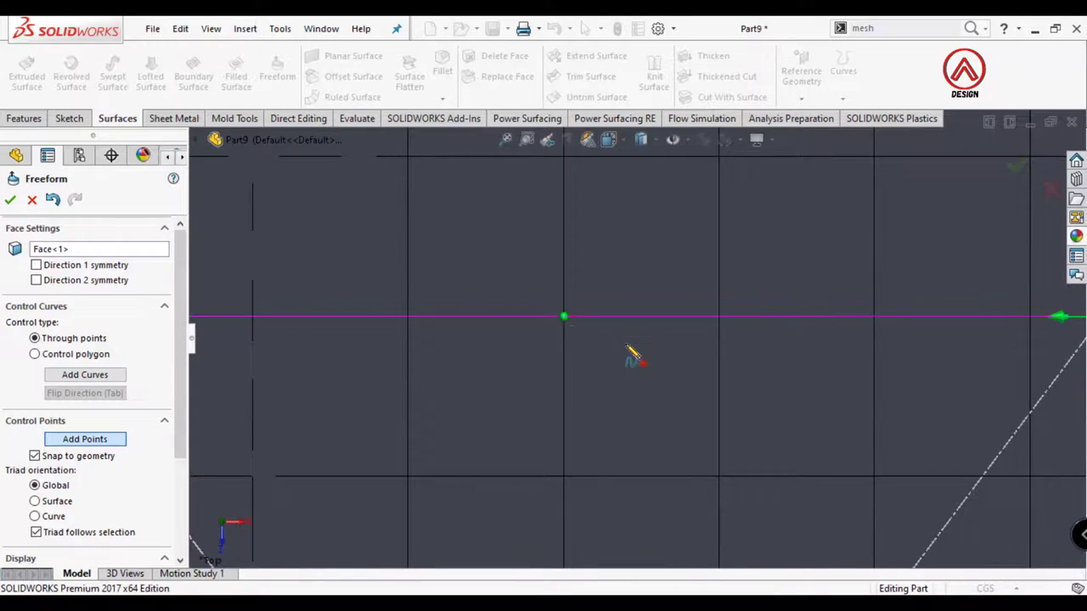
scroll(631, 351, up, 3)
mouse_move(689, 400)
middle_down()
mouse_move(688, 252)
mouse_move(469, 115)
mouse_move(458, 162)
mouse_move(823, 388)
mouse_move(764, 365)
mouse_move(763, 333)
mouse_move(692, 429)
middle_up()
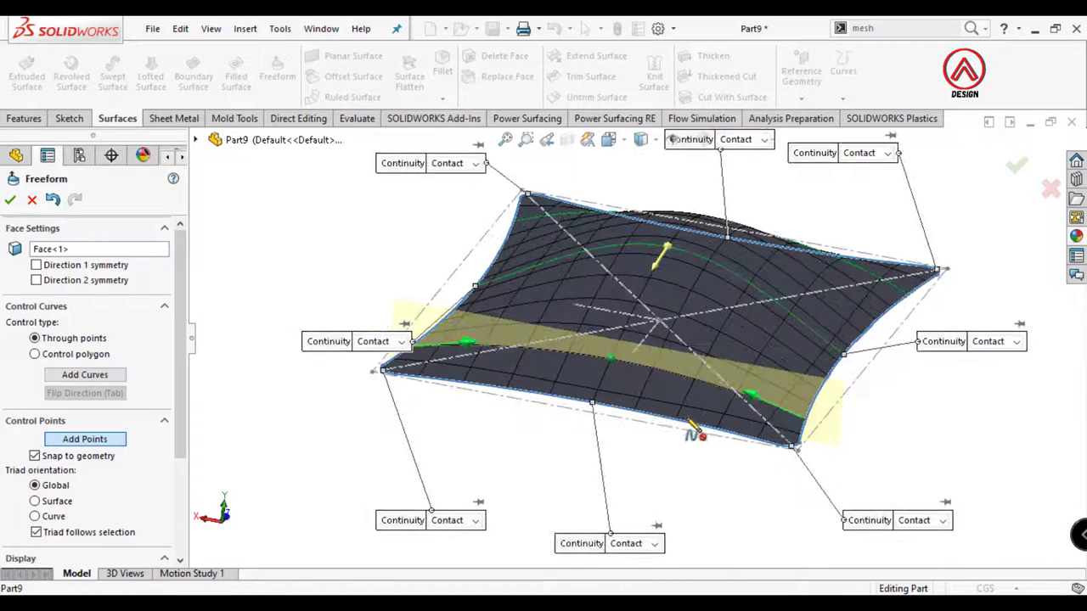
click(612, 361)
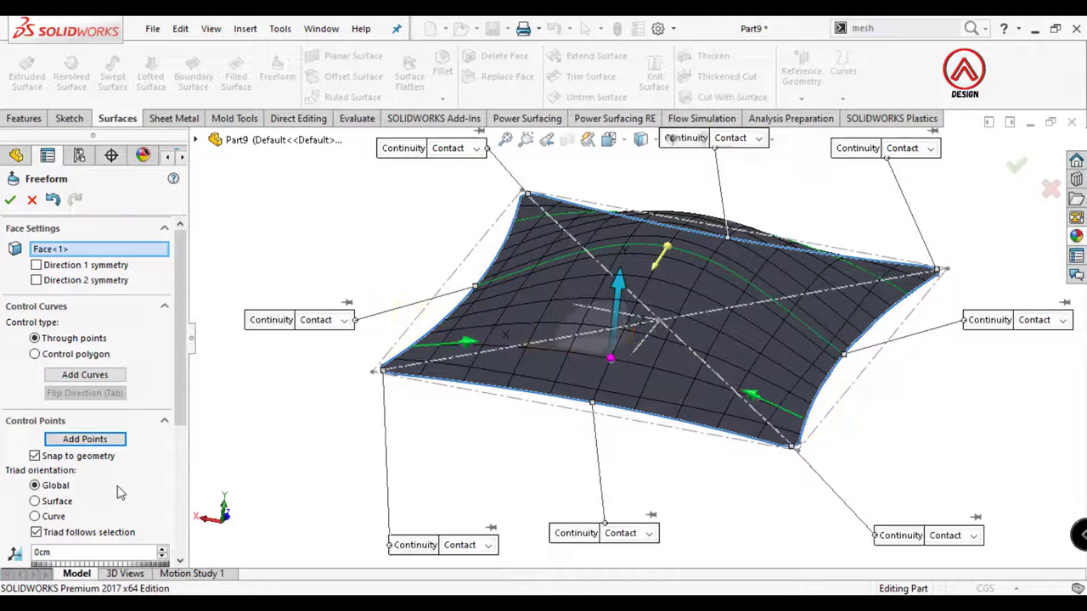
scroll(180, 425, down, 3)
double_click(89, 439)
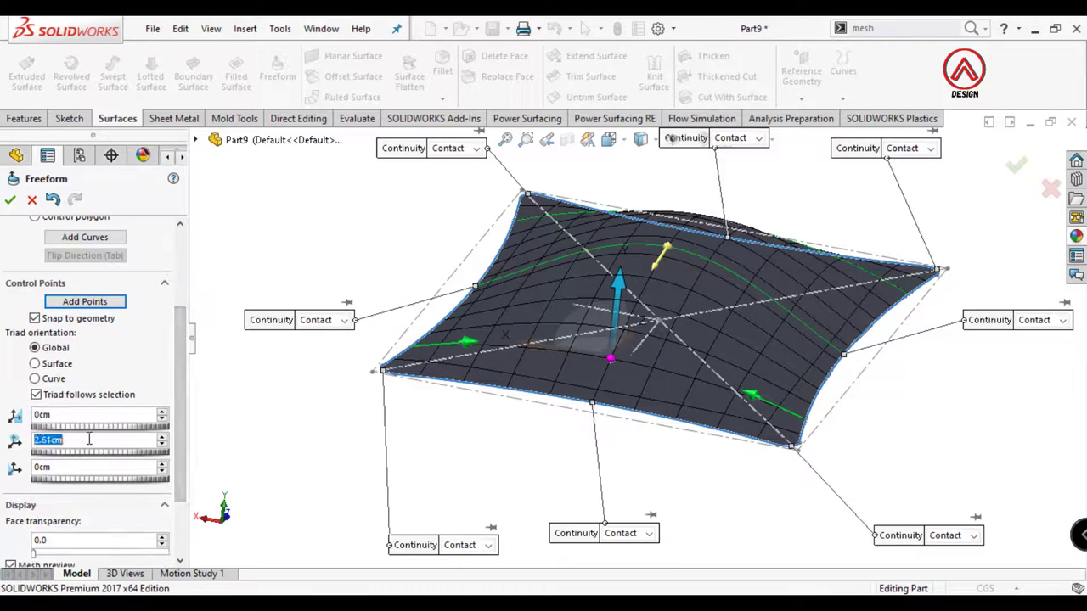
text(4)
key(Return)
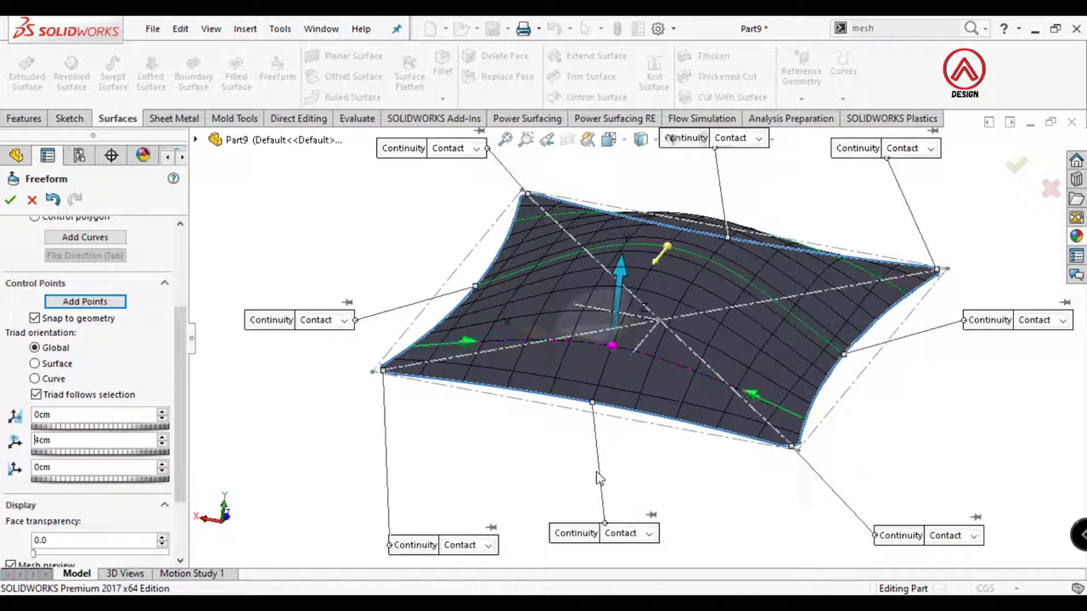
- Raise the two side control points on the curve upward by 3cm each
click(752, 399)
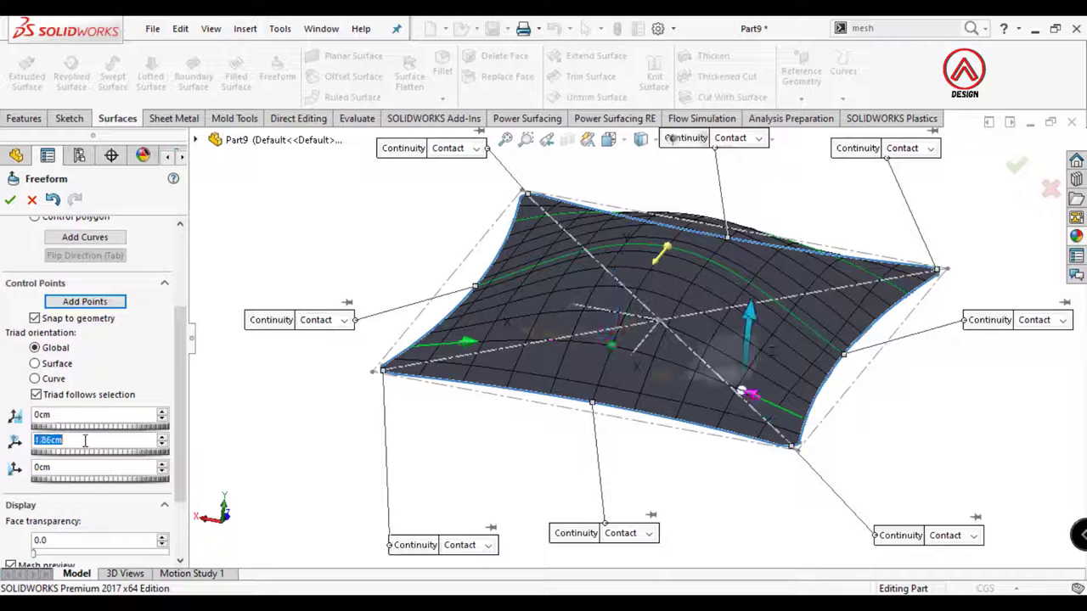
text(3)
key(Return)
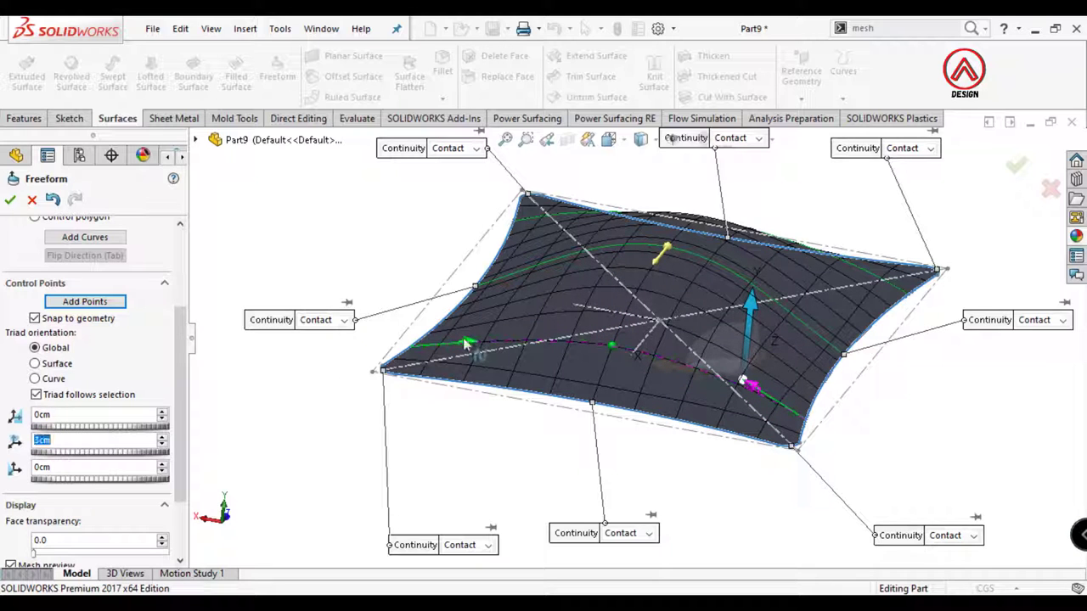
click(468, 345)
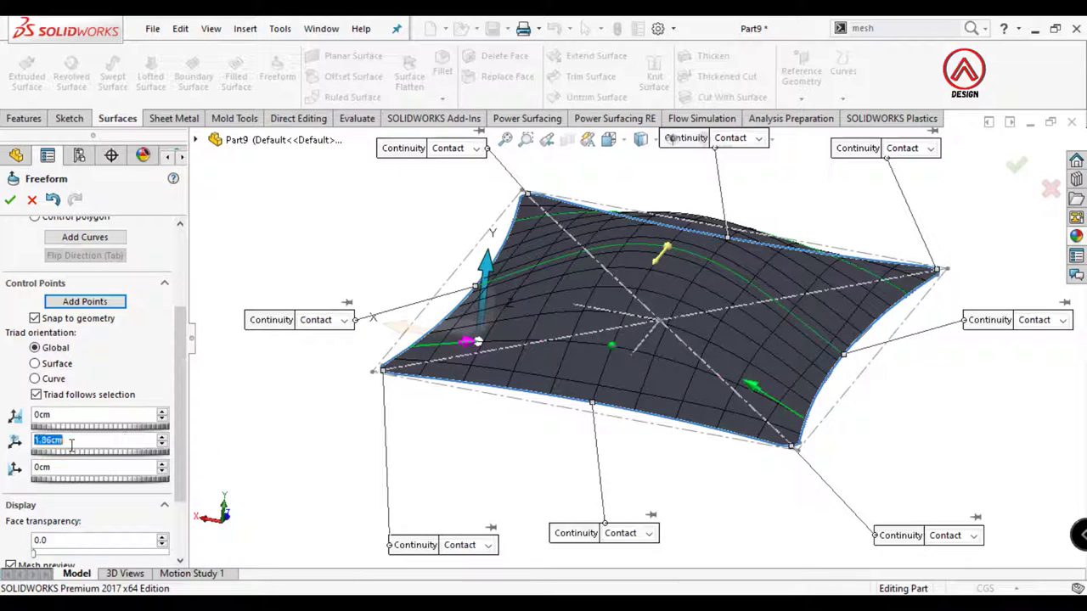
key(Return)
mouse_move(446, 417)
middle_down()
mouse_move(844, 319)
mouse_move(645, 280)
middle_up()
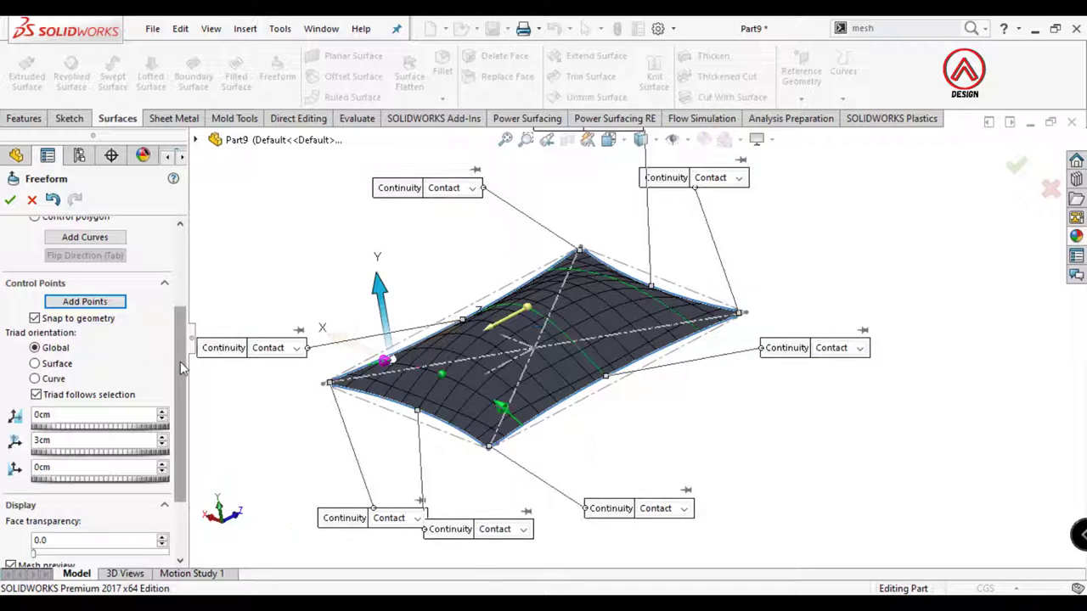
scroll(104, 280, up, 3)
- Turn on Direction 1 and Direction 2 symmetry and finish the Freeform1 feature
click(103, 272)
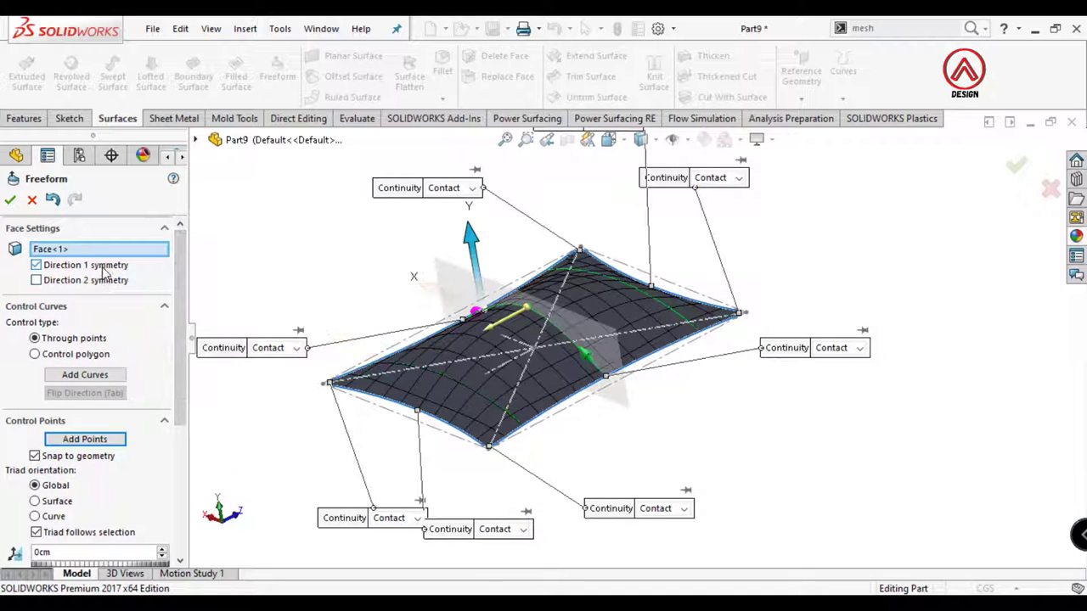
click(100, 286)
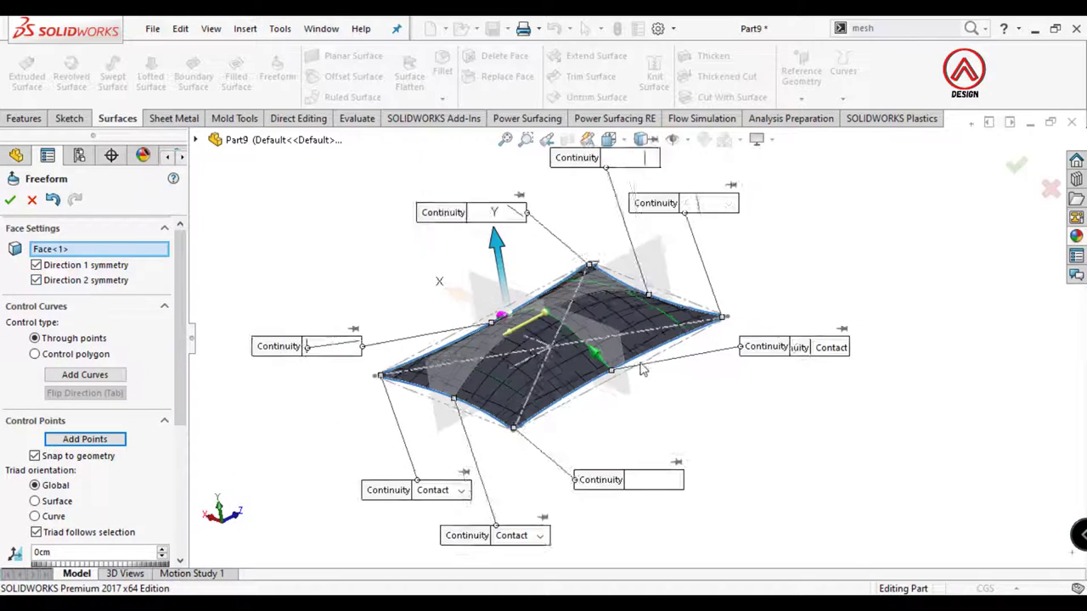
click(10, 202)
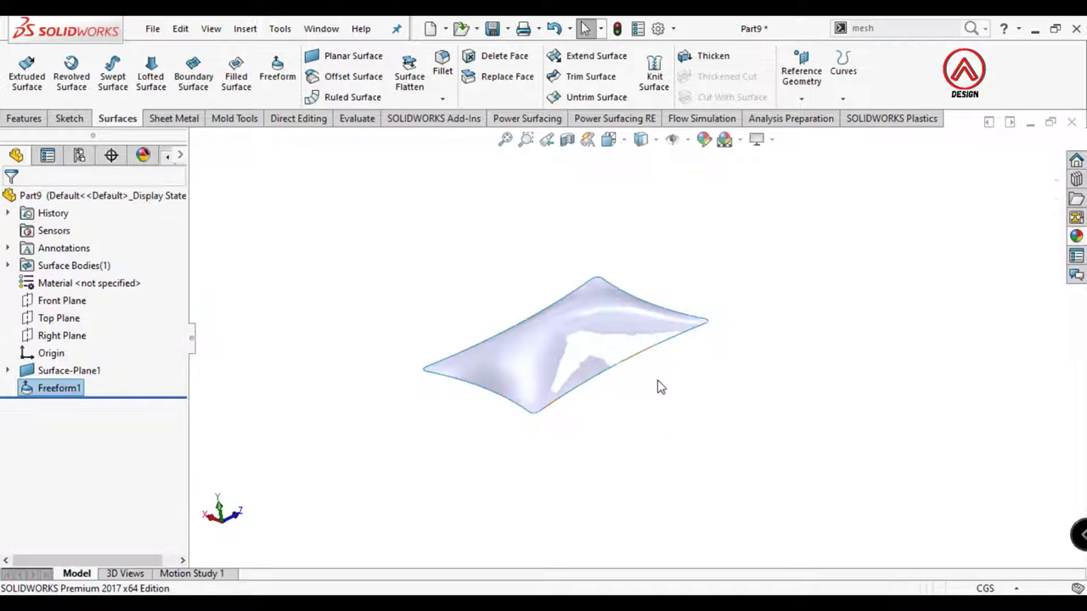
- View the dome from the Top orientation, then switch to an isometric view
middle_drag(545, 324, 570, 319)
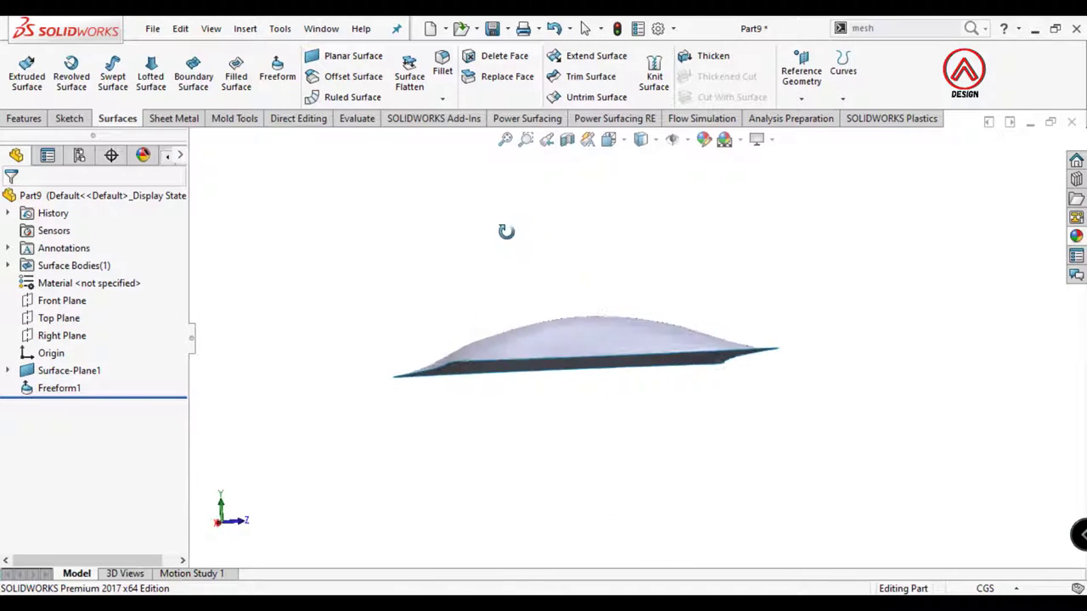
click(608, 139)
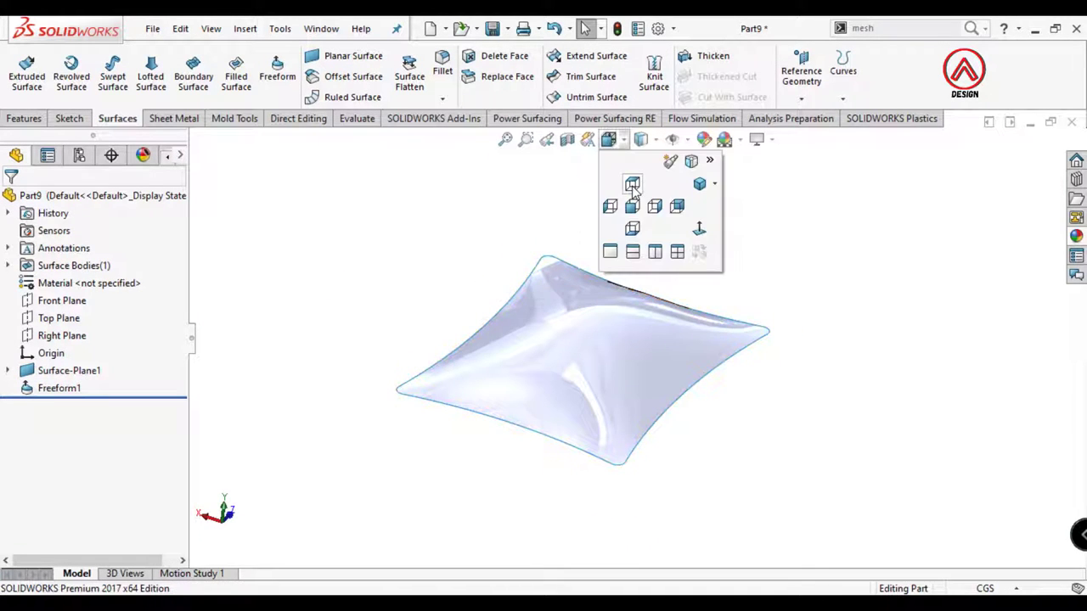
click(633, 202)
key(ctrl+7)
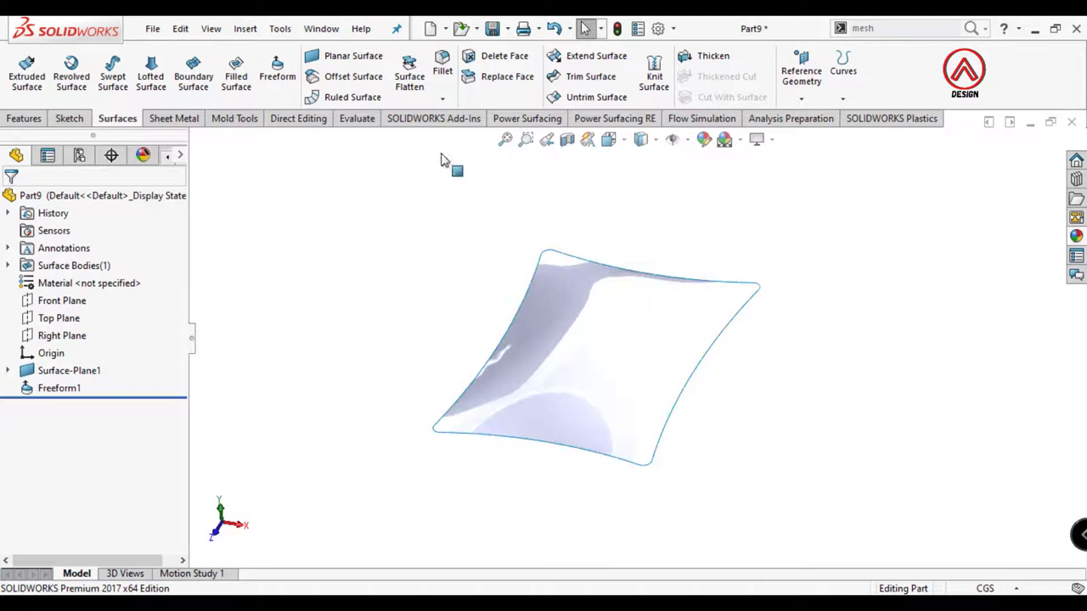
- Mirror the Freeform1 surface body about the Top Plane to create Mirror1
click(25, 119)
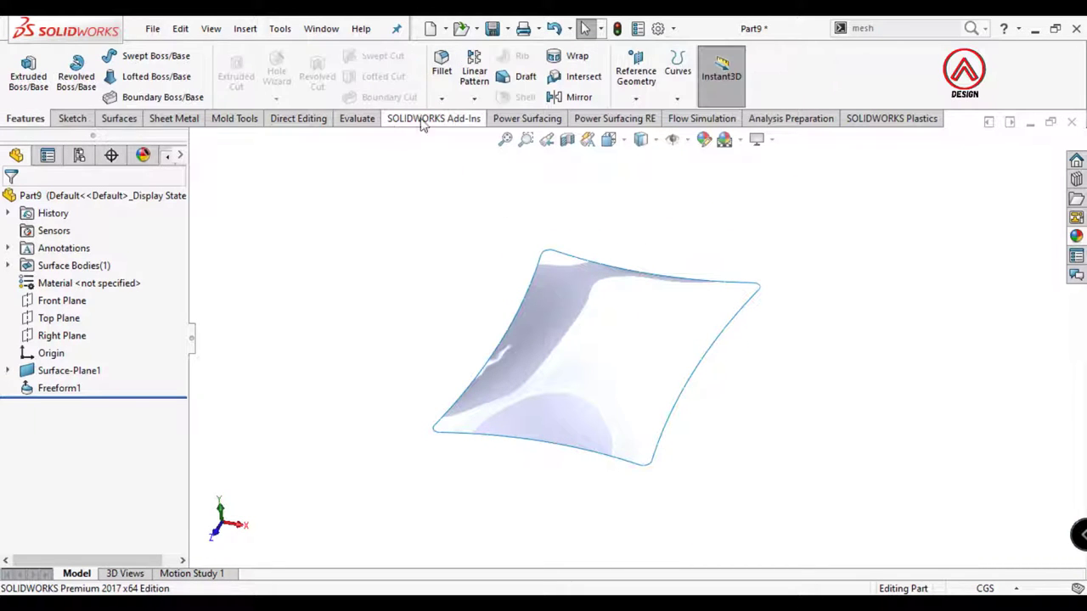
click(474, 99)
click(493, 156)
click(196, 139)
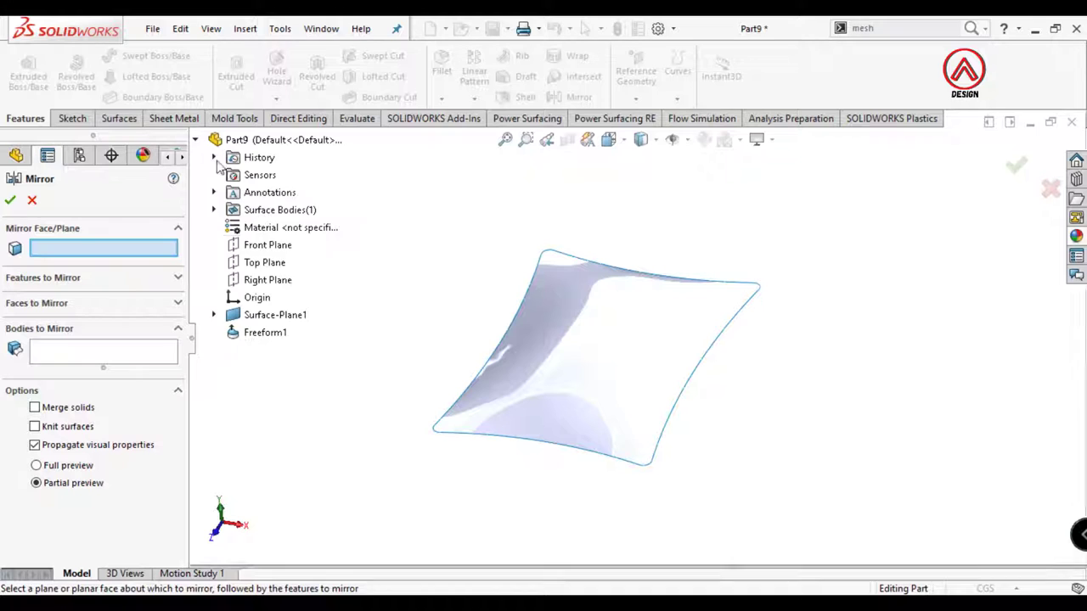
click(268, 263)
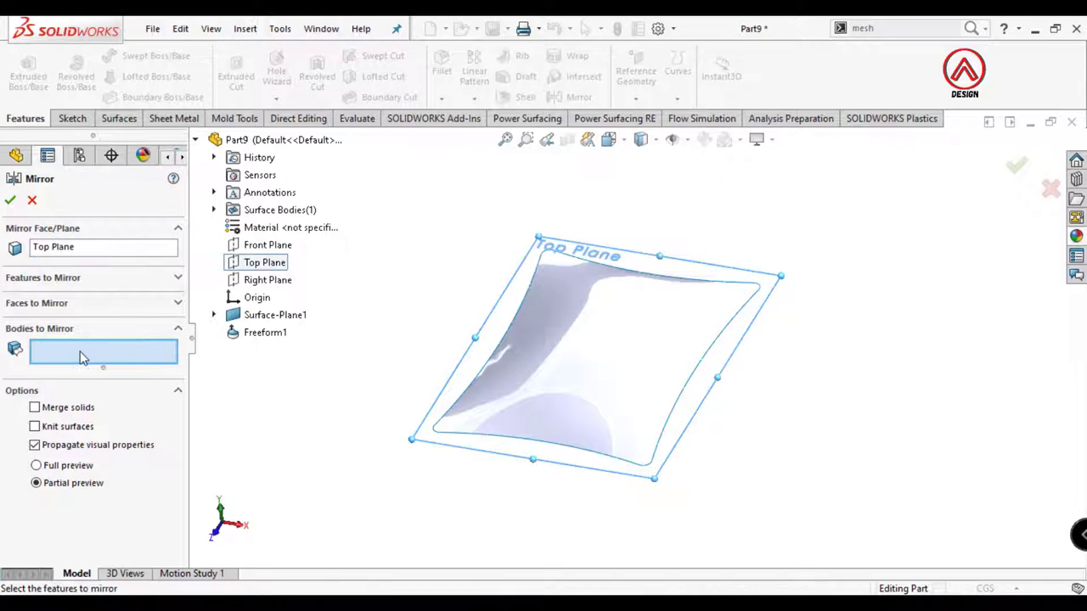
click(560, 358)
click(10, 202)
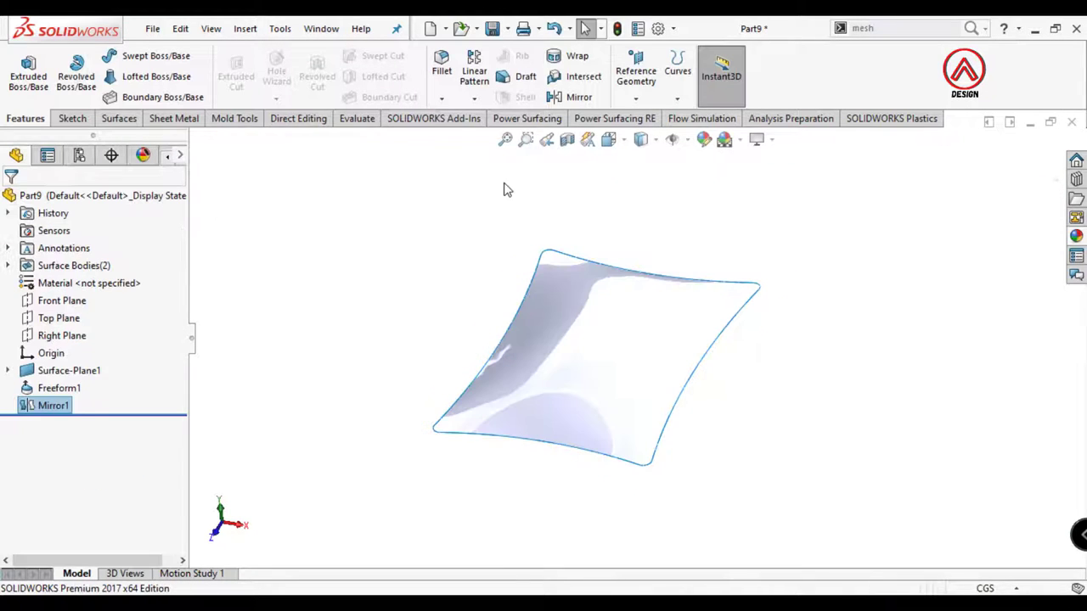
- Knit Freeform1 and Mirror1 into a single body as Surface-Knit1
click(139, 121)
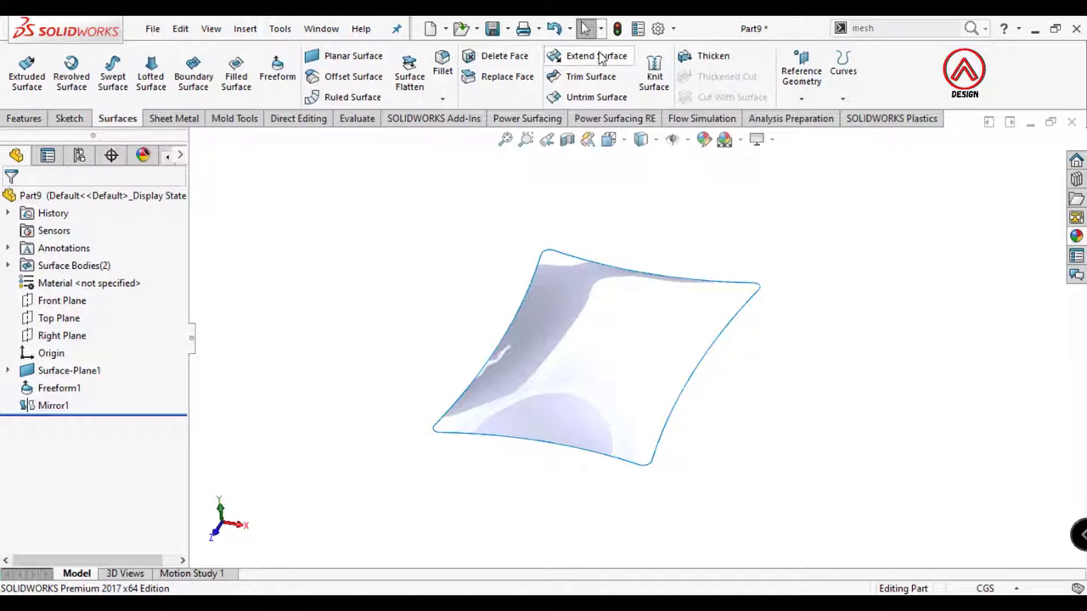
click(654, 76)
click(622, 353)
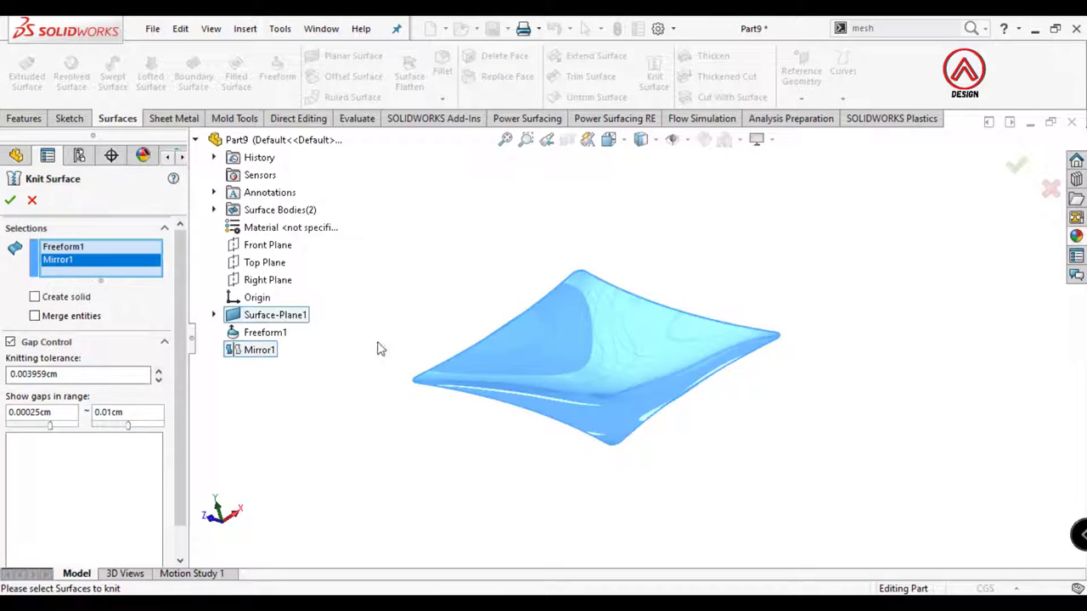
click(10, 199)
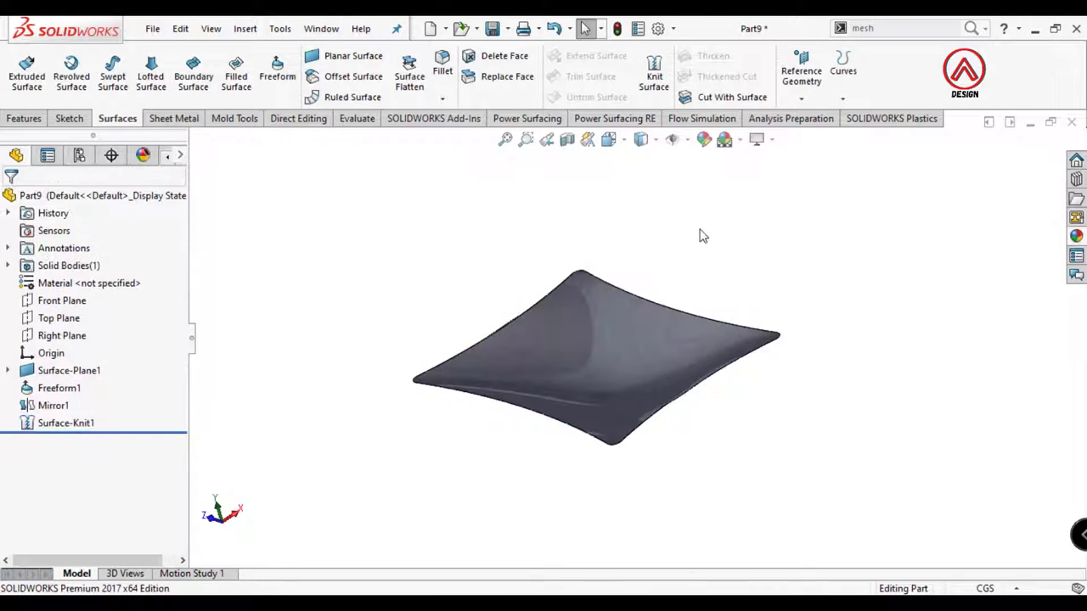
middle_drag(701, 235, 698, 393)
- Fillet the knitted body's outer rim edge with a 0.30cm radius, then open the Appearances library
click(450, 85)
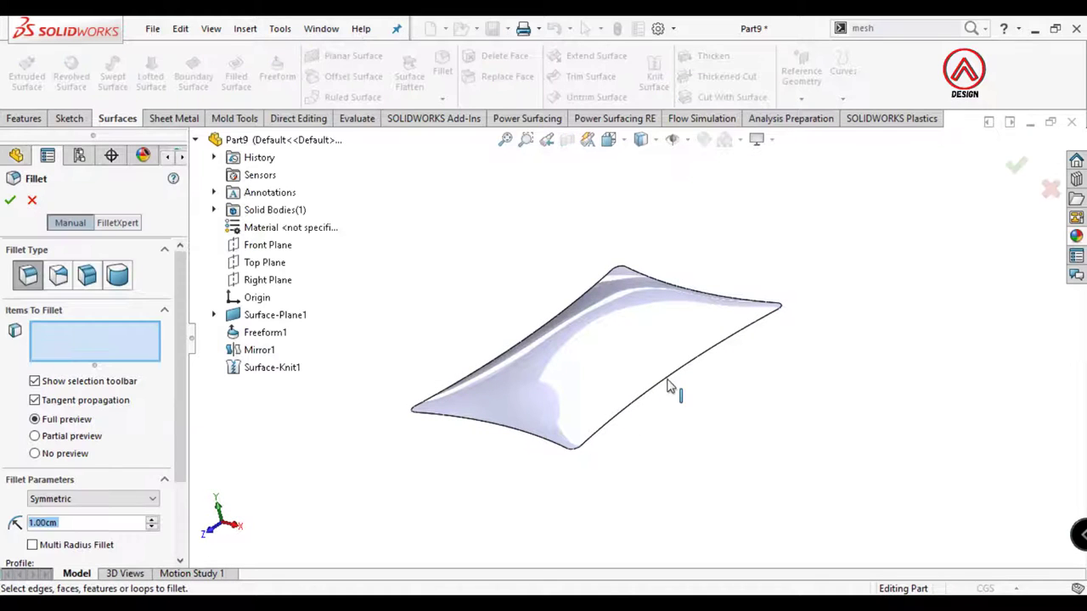
click(666, 385)
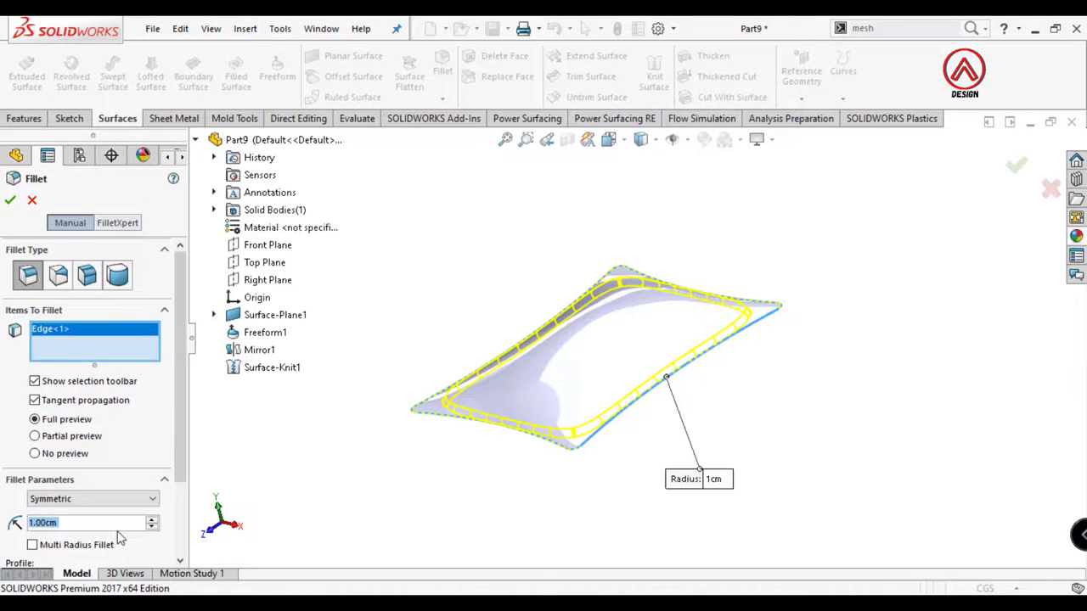
text(3)
text(0.3)
key(Return)
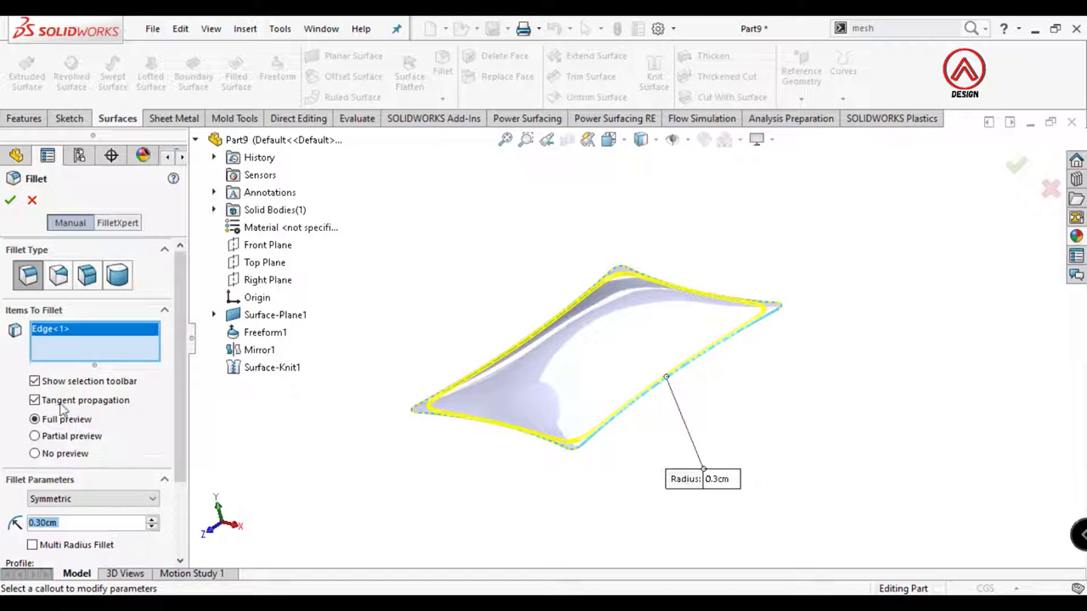
click(11, 201)
middle_drag(624, 356, 642, 372)
click(1077, 236)
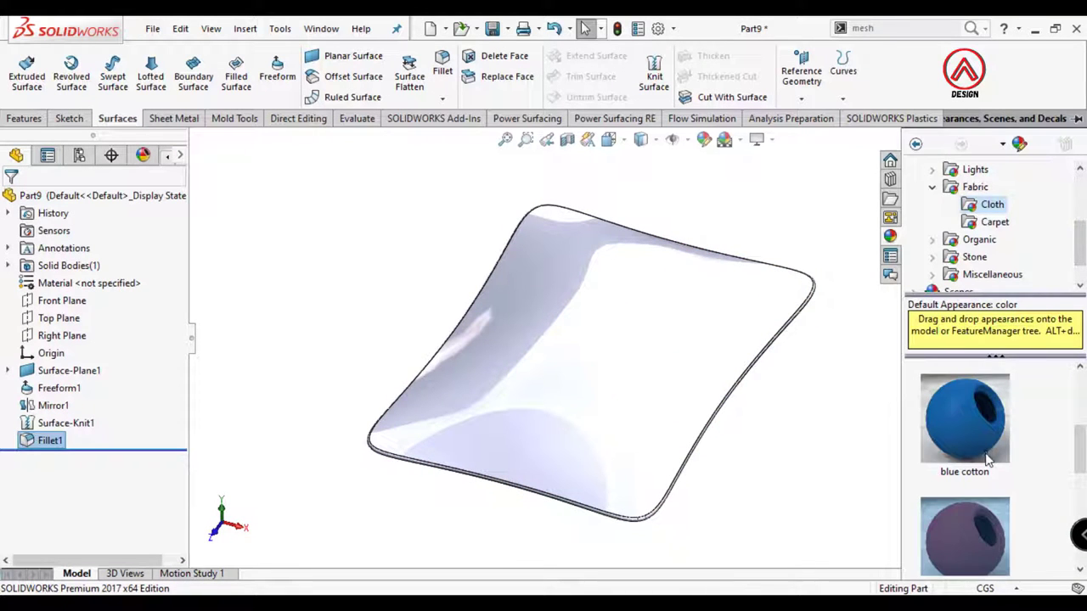
- Apply the burgundy cotton cloth appearance to the whole canopy body
scroll(985, 467, down, 3)
scroll(981, 465, down, 2)
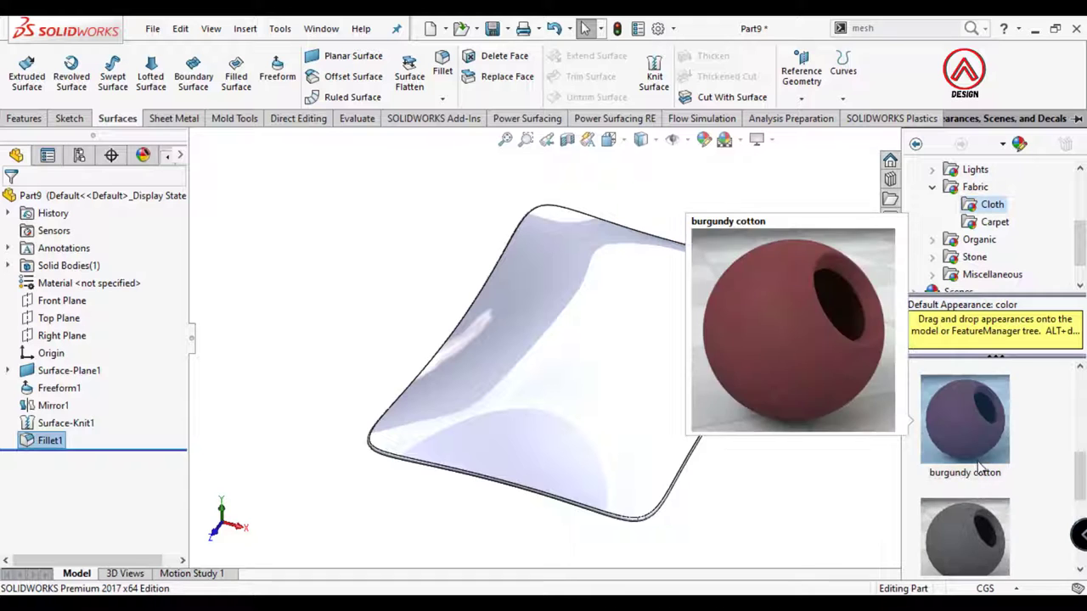
drag(977, 459, 624, 380)
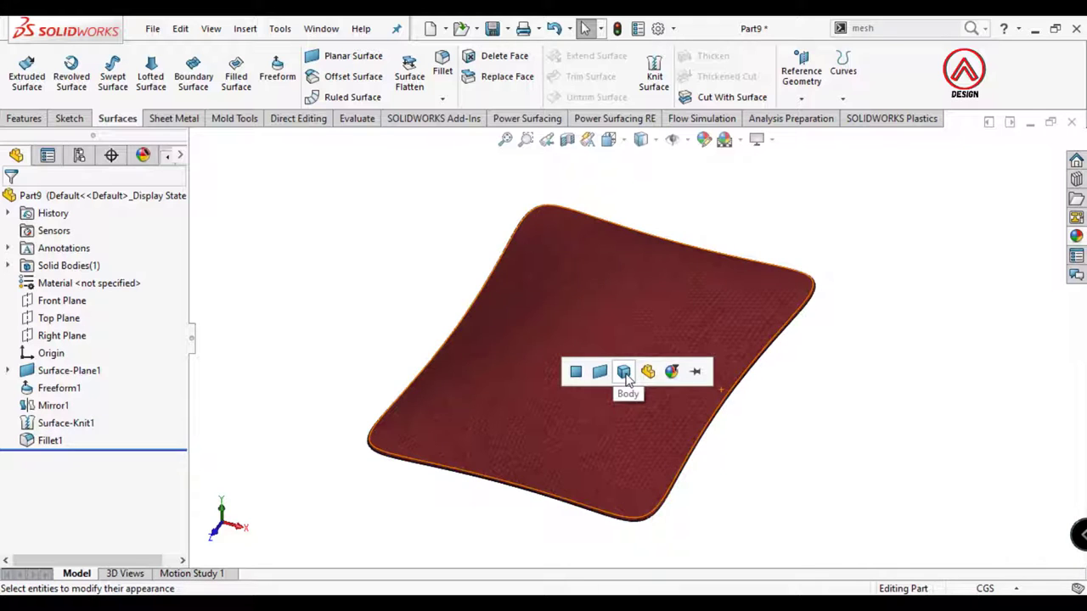
click(626, 380)
scroll(687, 315, up, 2)
scroll(526, 354, down, 3)
mouse_move(687, 315)
middle_down()
mouse_move(527, 354)
mouse_move(624, 383)
mouse_move(609, 405)
mouse_move(602, 249)
mouse_move(566, 165)
mouse_move(628, 305)
middle_up()
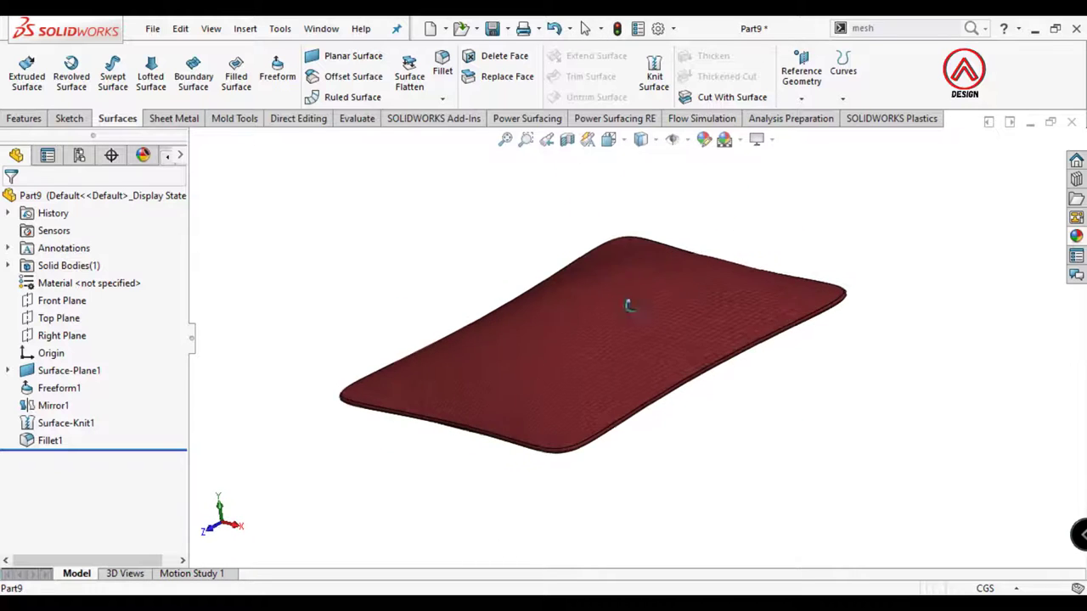
- Set the display style to Shaded without edge lines
click(643, 140)
click(643, 175)
mouse_move(709, 294)
middle_down()
mouse_move(711, 279)
mouse_move(695, 366)
mouse_move(686, 279)
mouse_move(722, 220)
middle_up()
click(757, 139)
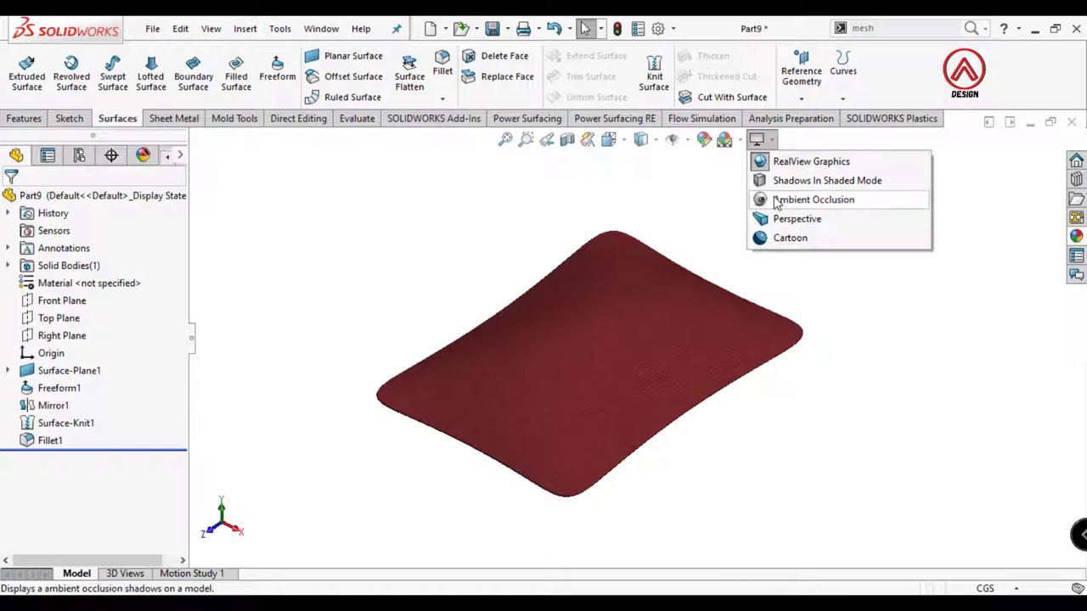
- Turn on Shadows In Shaded Mode so the canopy casts a floor shadow
click(815, 180)
mouse_move(671, 305)
middle_down()
mouse_move(659, 324)
mouse_move(699, 323)
mouse_move(668, 318)
mouse_move(634, 269)
mouse_move(572, 263)
mouse_move(667, 287)
mouse_move(678, 316)
mouse_move(641, 344)
mouse_move(602, 337)
mouse_move(660, 364)
mouse_move(638, 356)
mouse_move(643, 291)
mouse_move(645, 309)
middle_up()
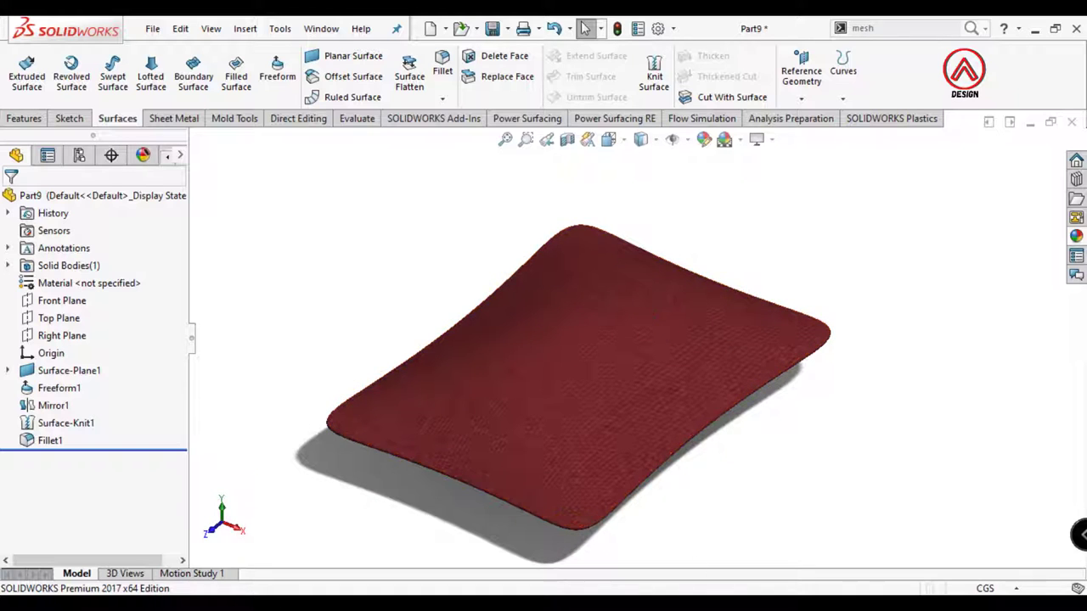